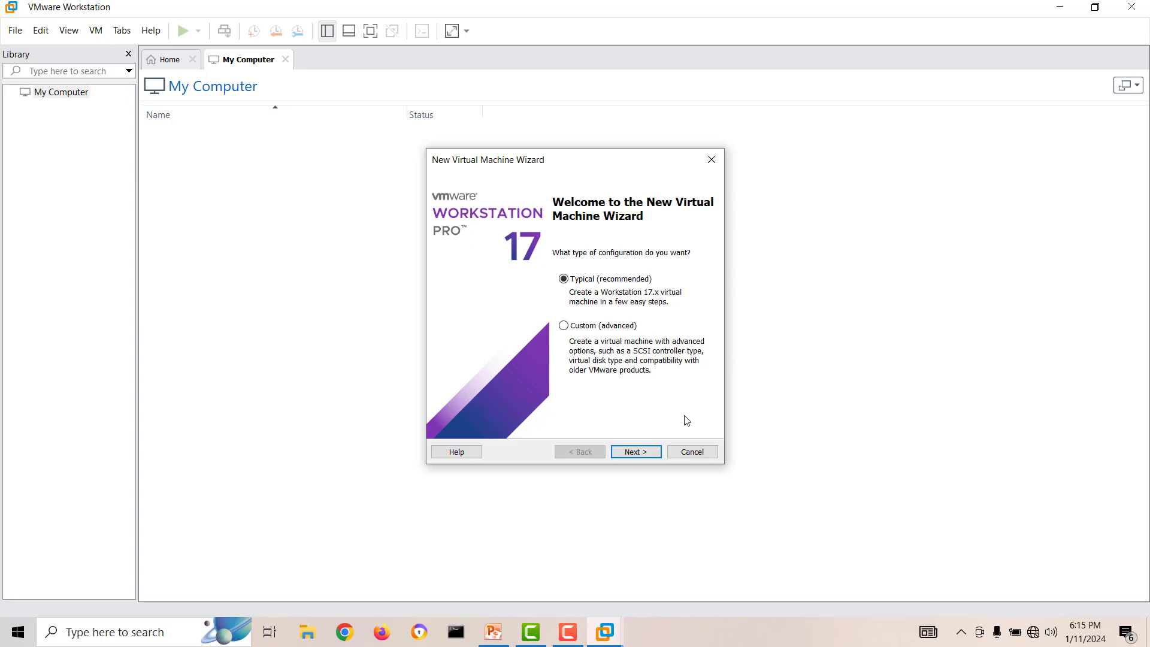
# Step: Start a typical new virtual machine, choose to install the operating system later, and set the guest version to Windows Server 2022
pyautogui.click(637, 453)
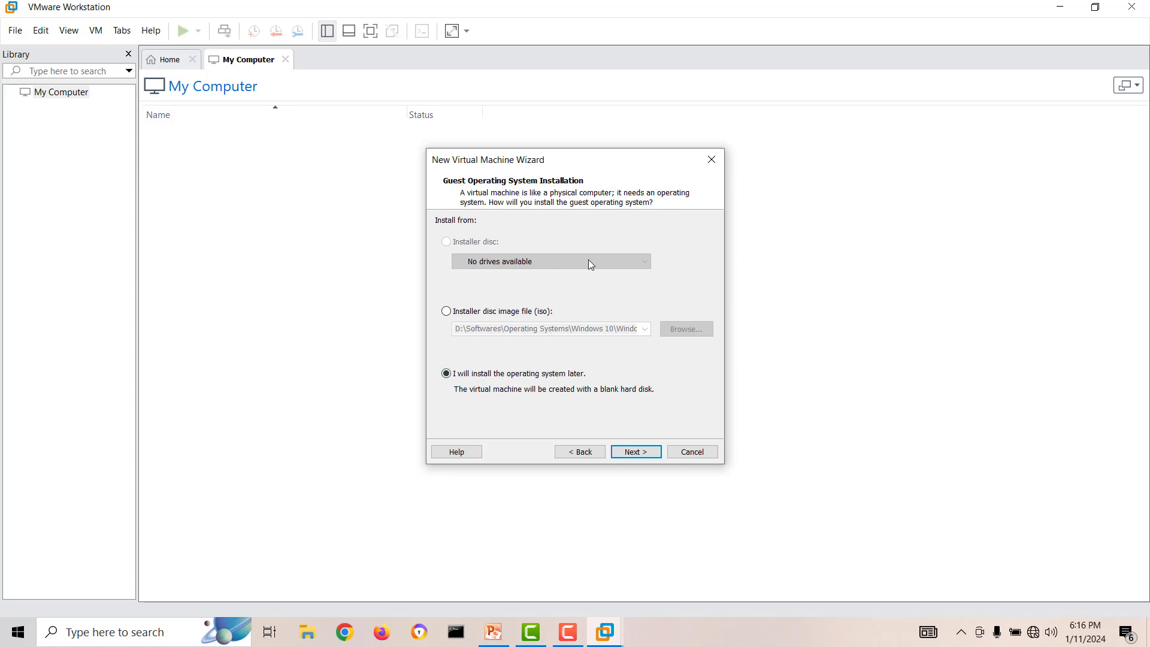
pyautogui.click(637, 458)
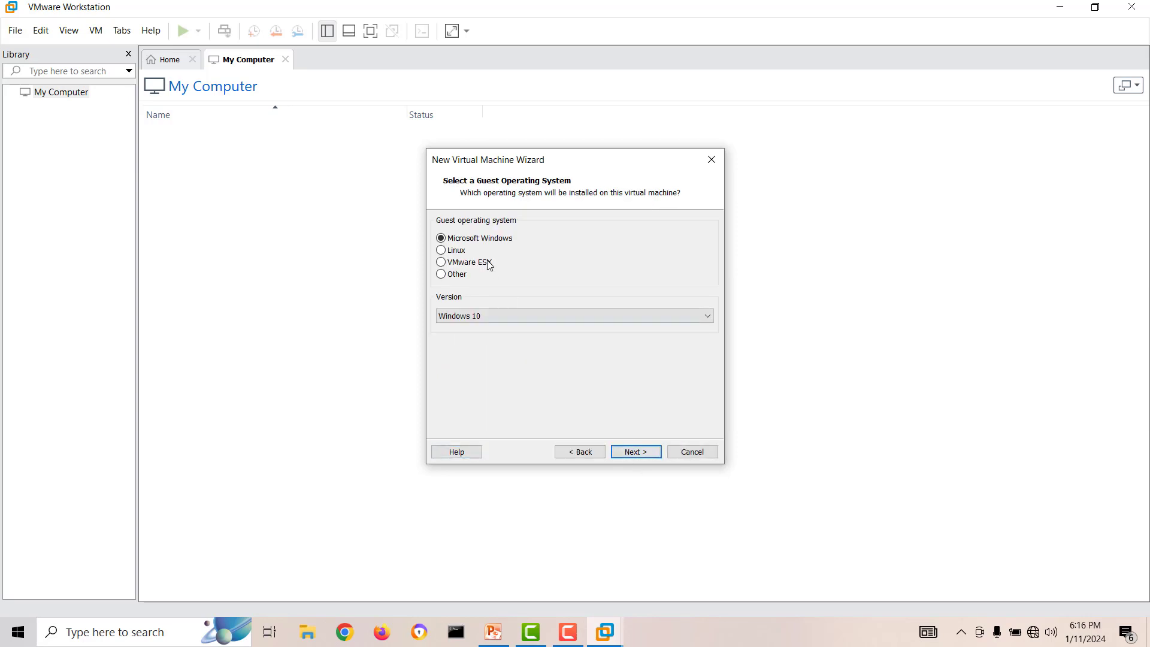
pyautogui.click(511, 317)
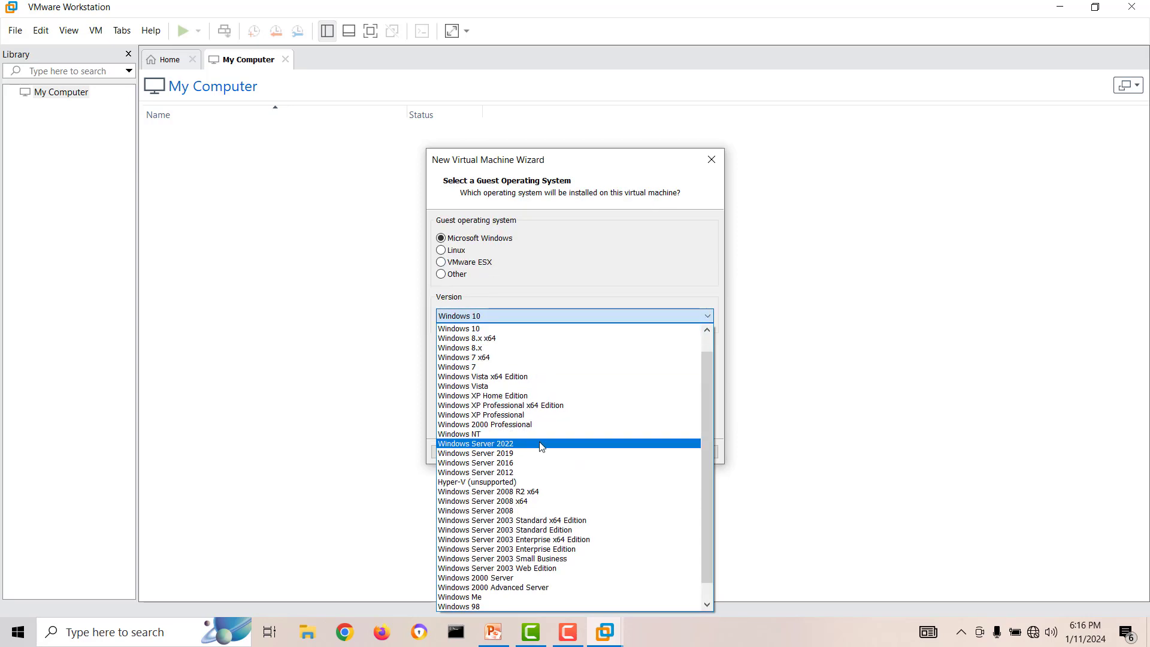
pyautogui.click(542, 444)
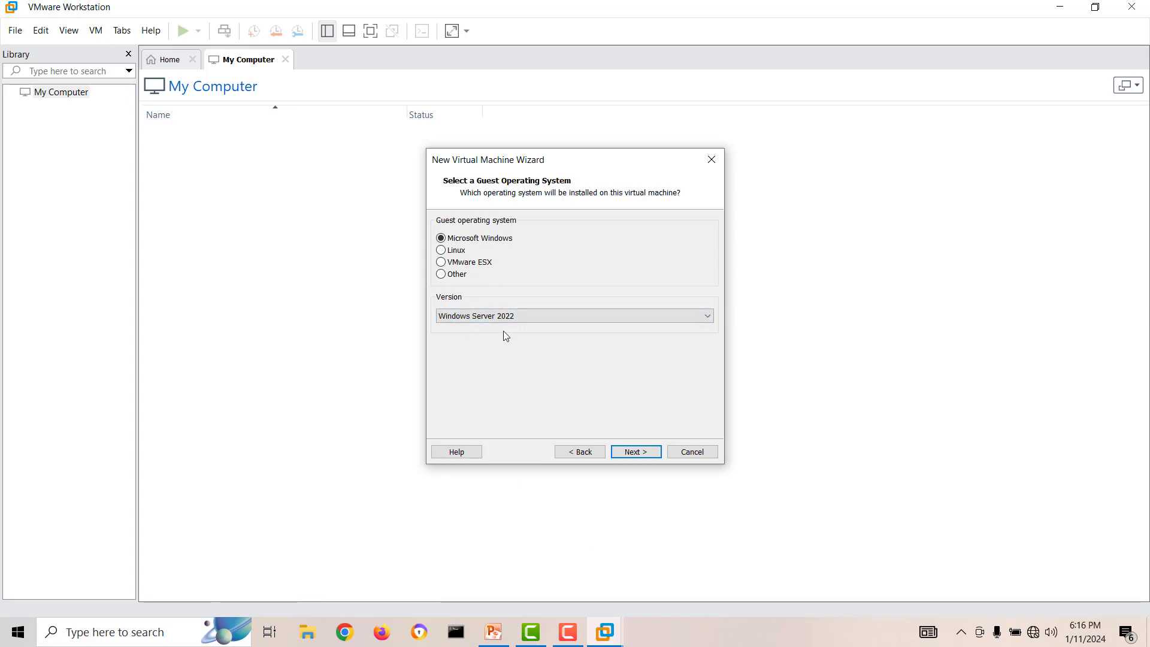
pyautogui.click(651, 453)
# Step: Name the virtual machine DC01 and continue to the disk settings
pyautogui.click(530, 241)
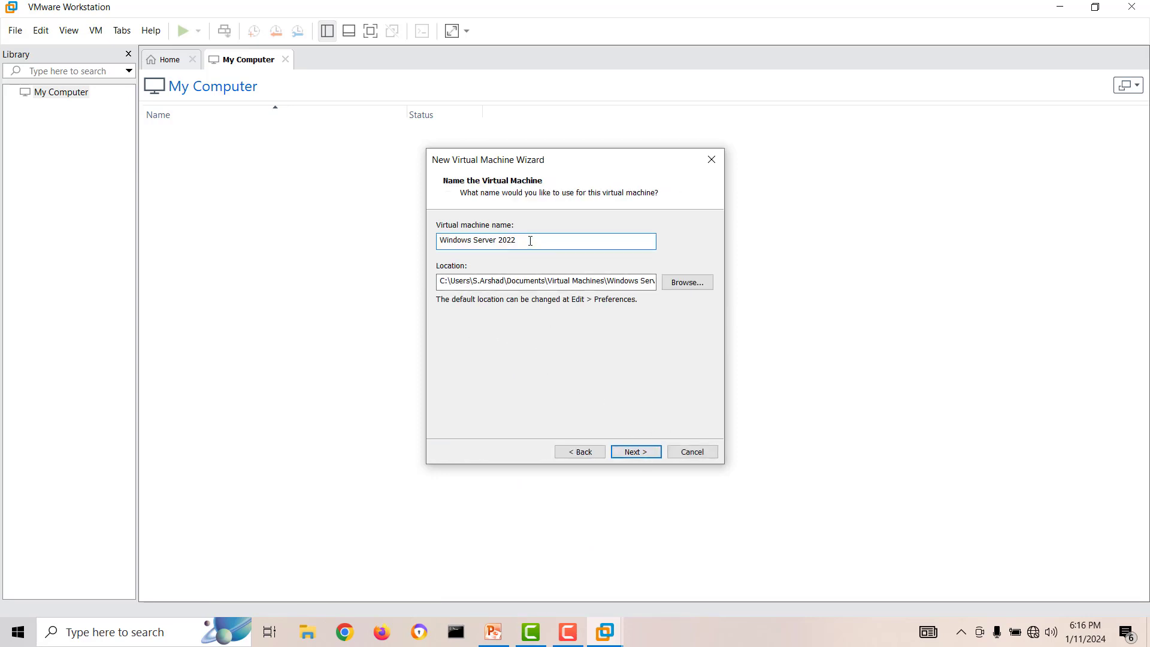
pyautogui.moveTo(531, 241); pyautogui.dragTo(390, 247)
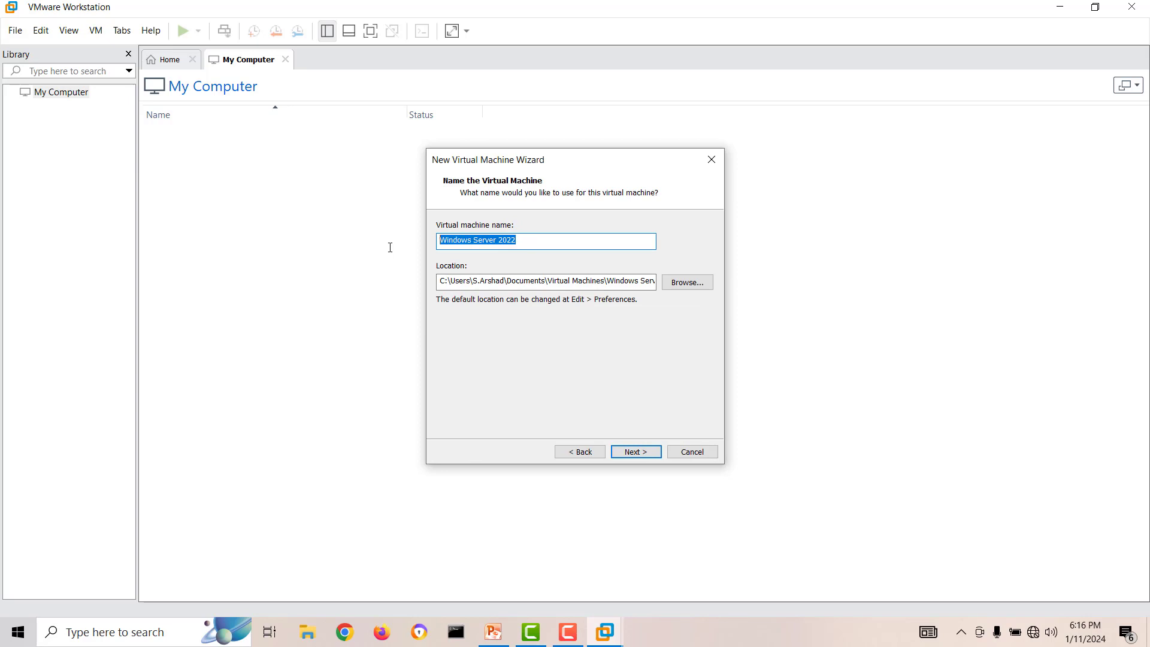
pyautogui.write('A')
pyautogui.press('BackSpace')
pyautogui.write('Dom')
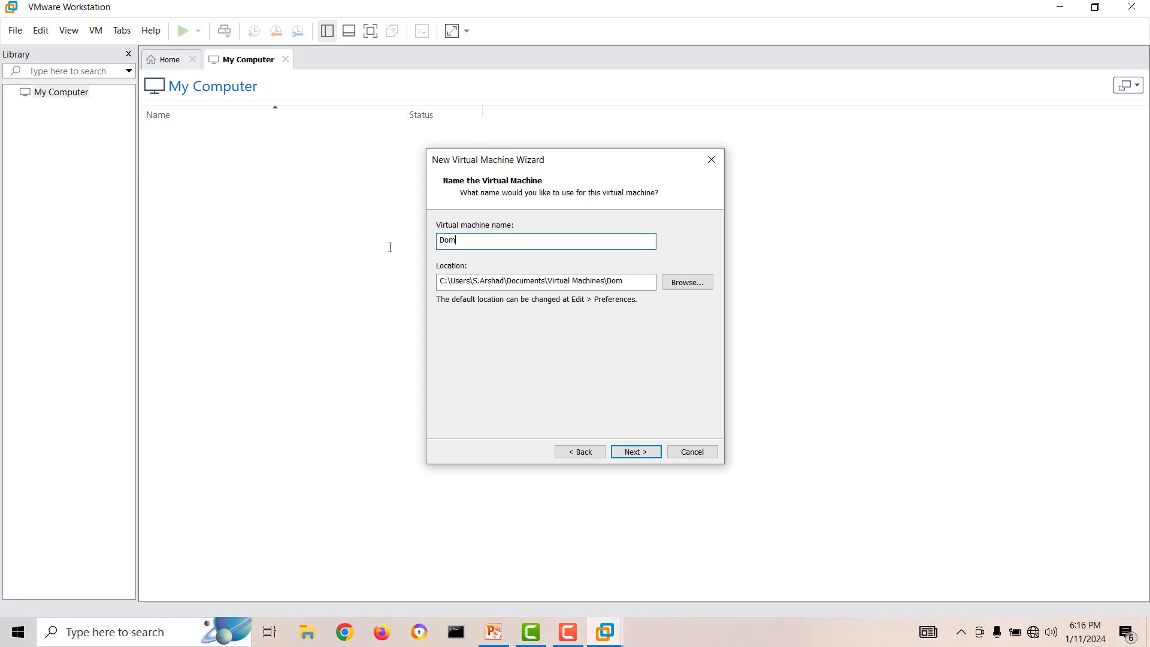
pyautogui.press('BackSpace')
pyautogui.press('BackSpace')
pyautogui.click(645, 452)
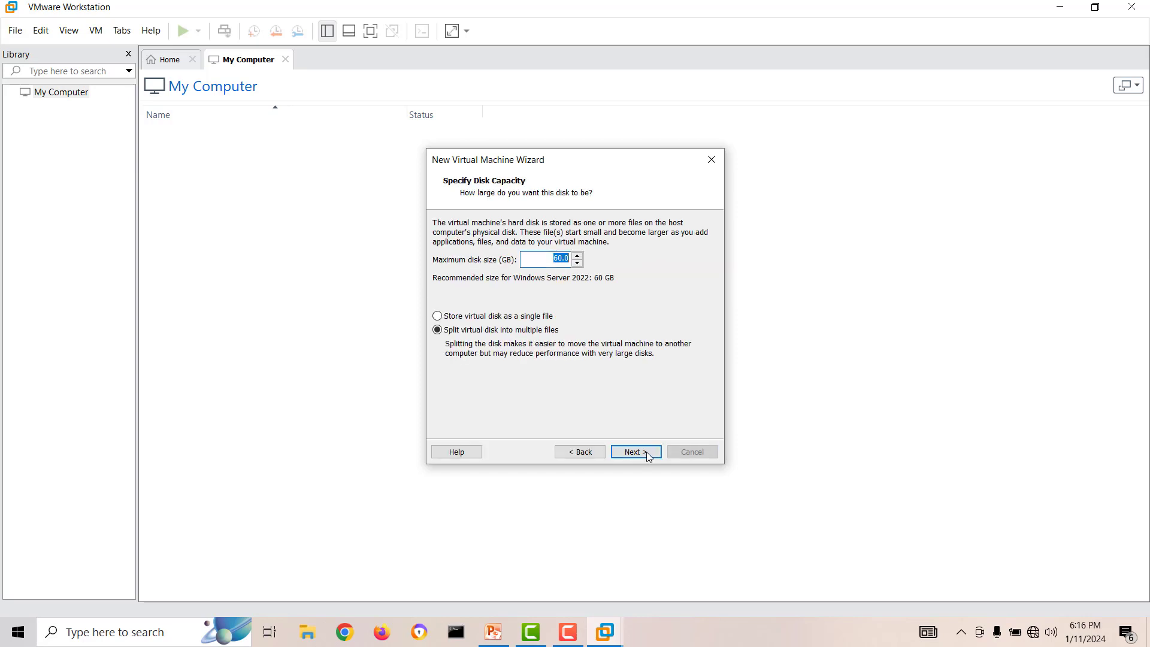
# Step: Keep the 60 GB maximum disk size and finish creating the virtual machine
pyautogui.click(560, 259)
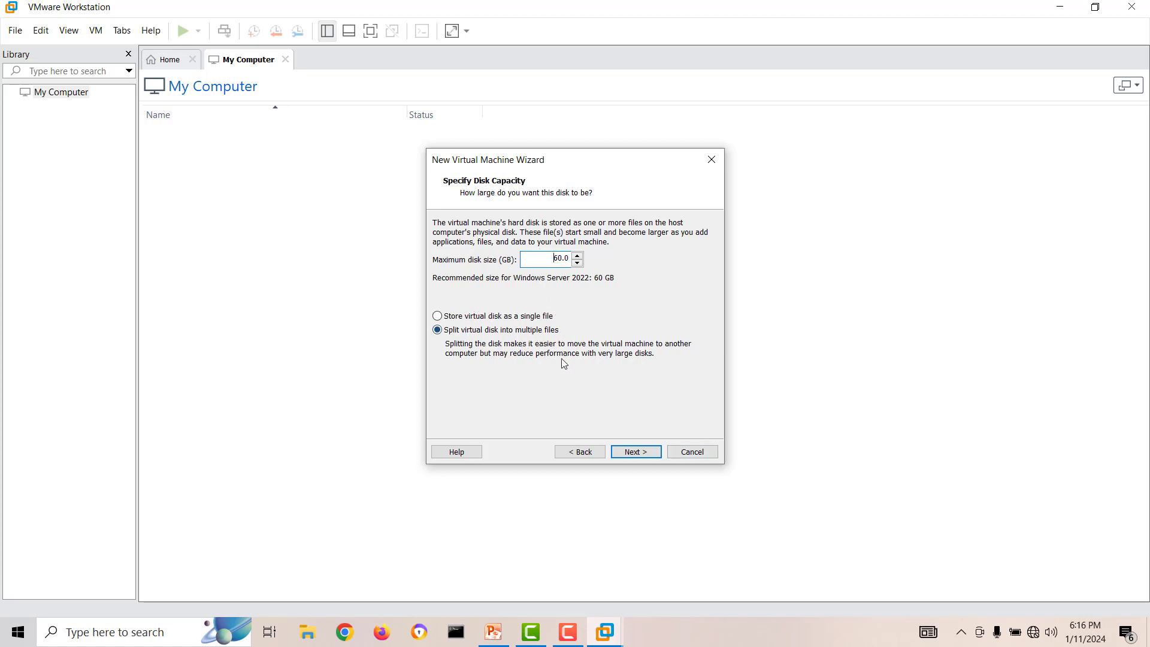
pyautogui.click(650, 454)
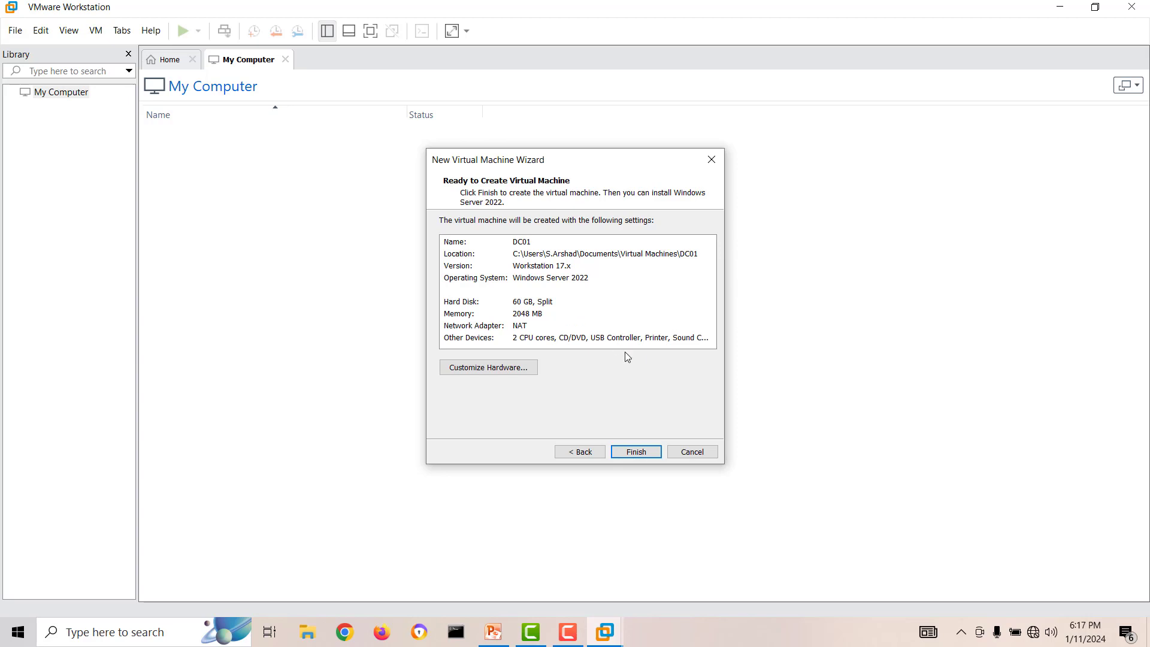
pyautogui.click(634, 452)
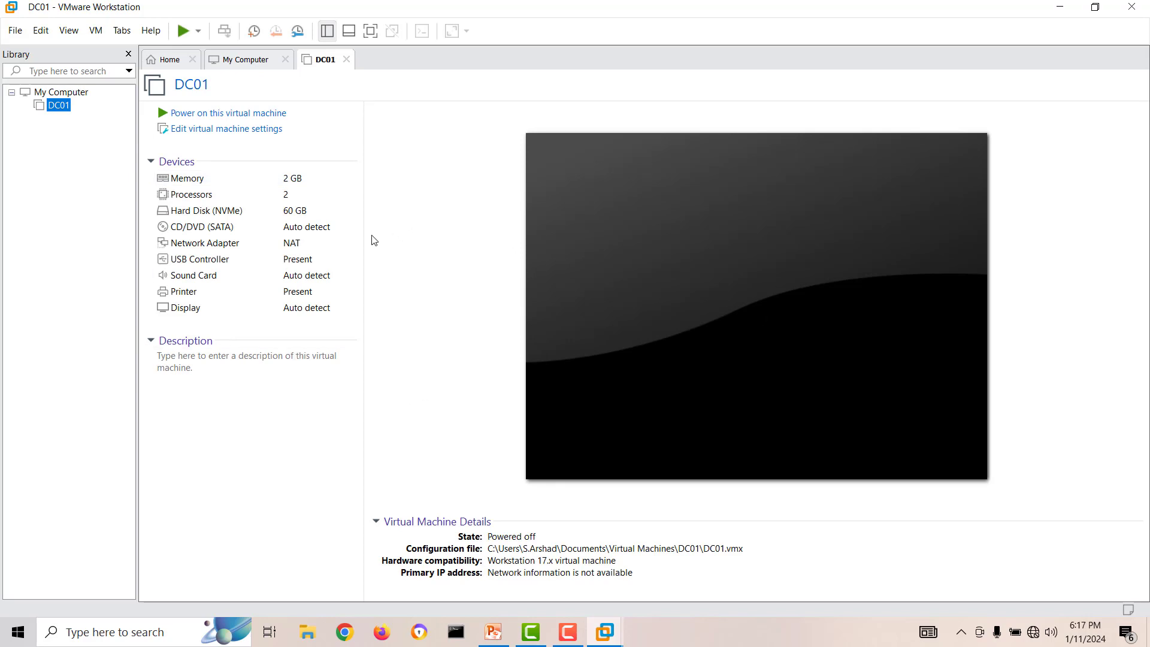
# Step: Switch to PowerPoint to review the Active Directory lab diagram, then return to VMware Workstation
pyautogui.click(501, 637)
pyautogui.click(637, 352)
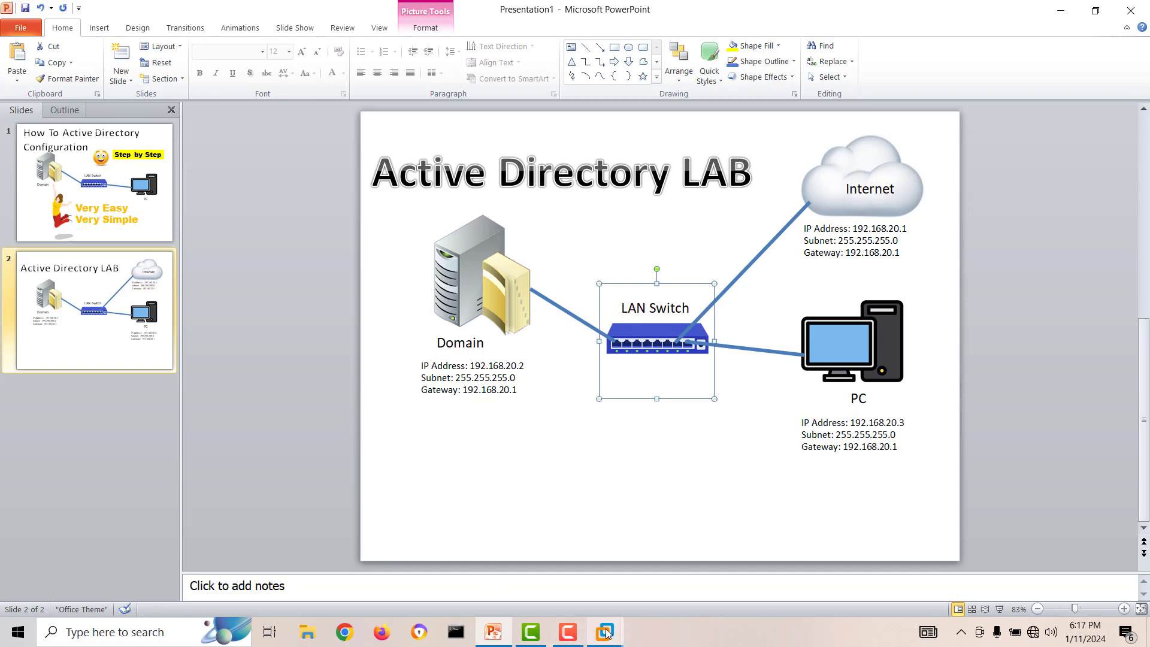
pyautogui.moveTo(605, 632)
pyautogui.click(597, 552)
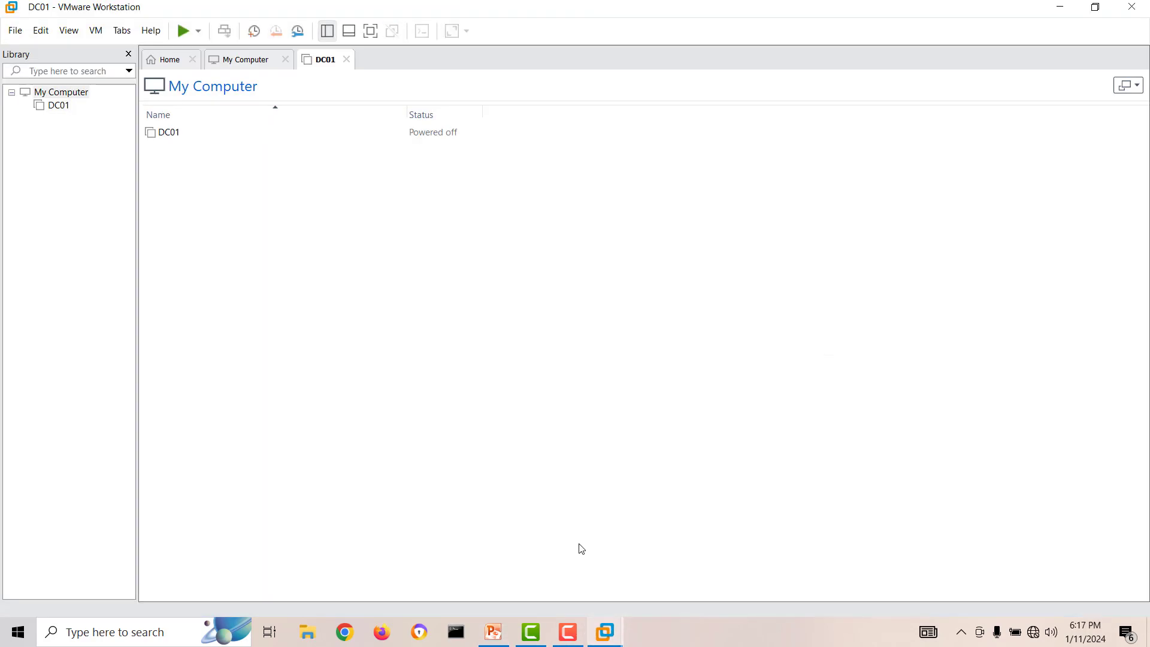
# Step: Open DC01's settings and set its network adapter to the custom VMnet1 (Host-only) network
pyautogui.click(58, 107)
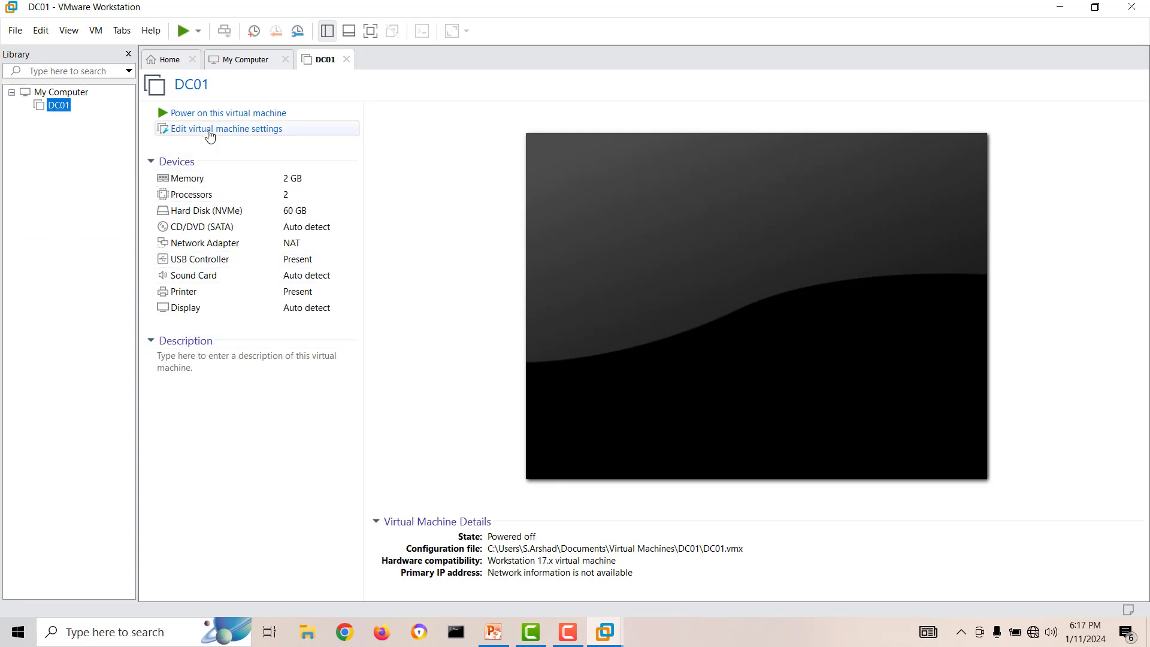
pyautogui.click(209, 133)
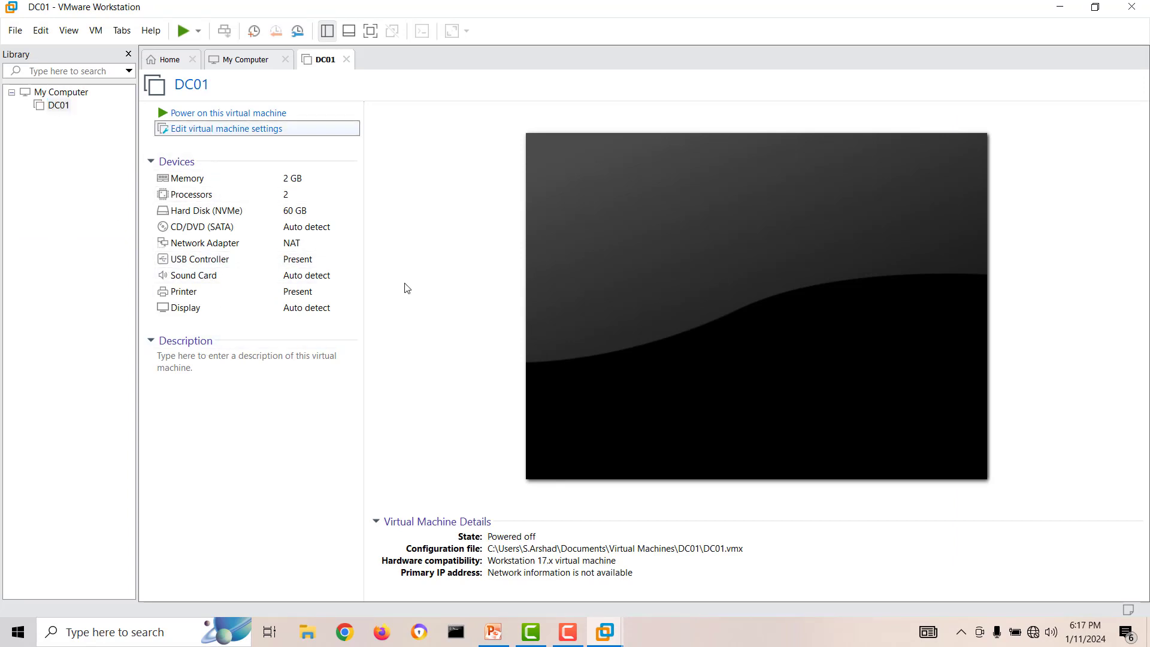
pyautogui.click(367, 159)
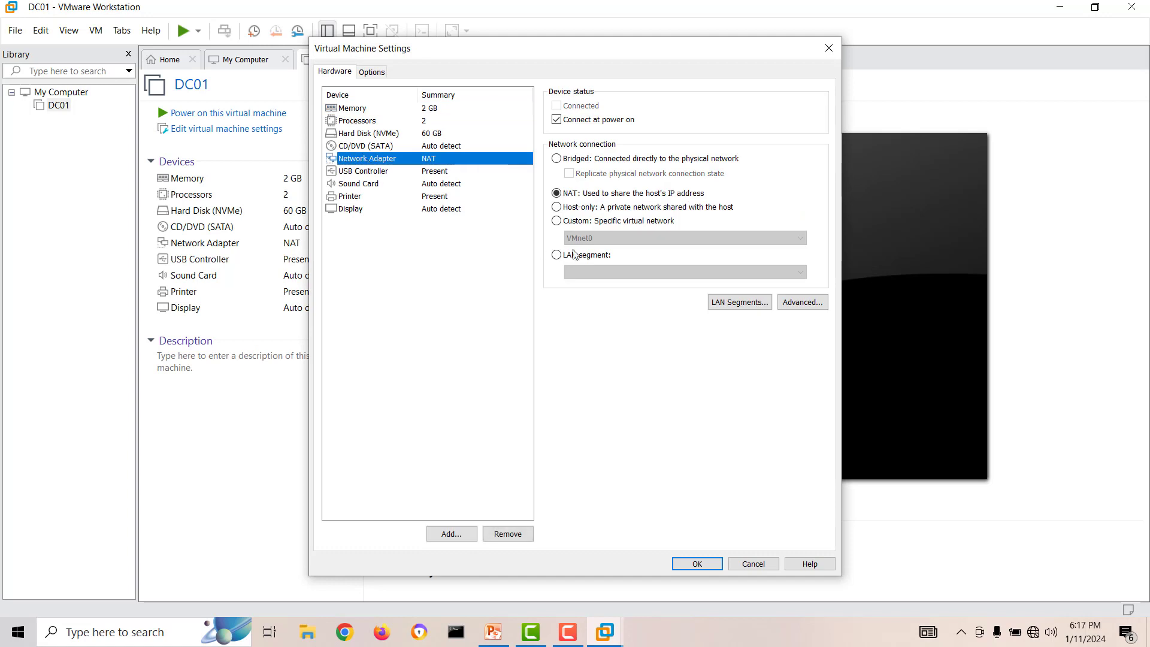
pyautogui.click(589, 222)
pyautogui.click(599, 239)
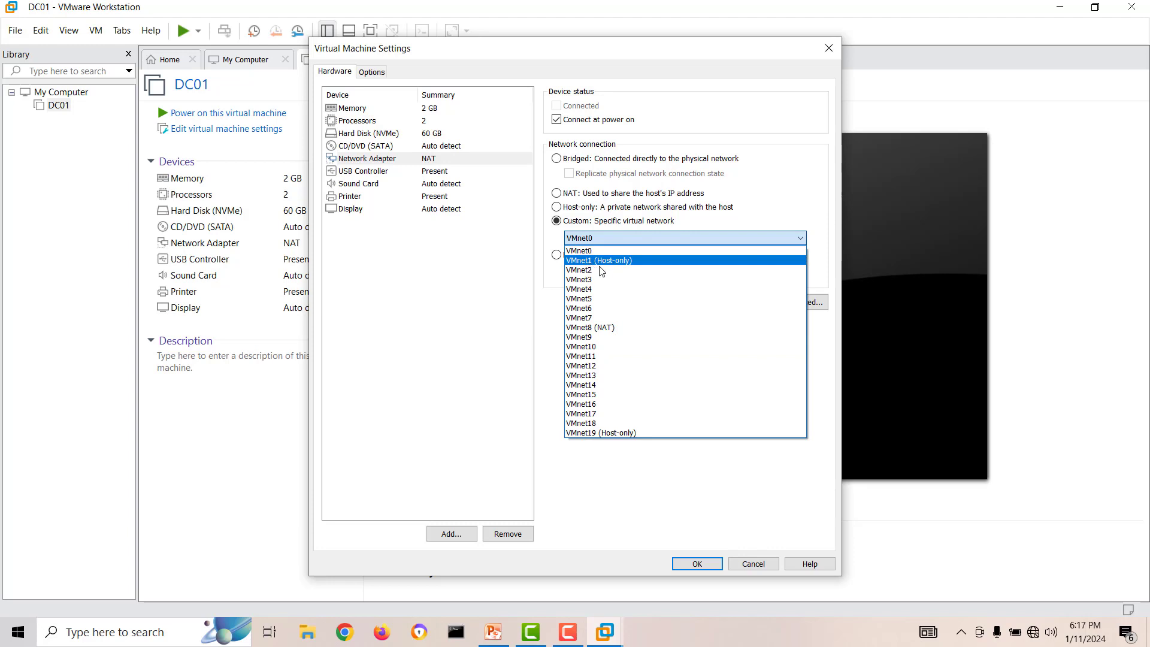
pyautogui.click(600, 261)
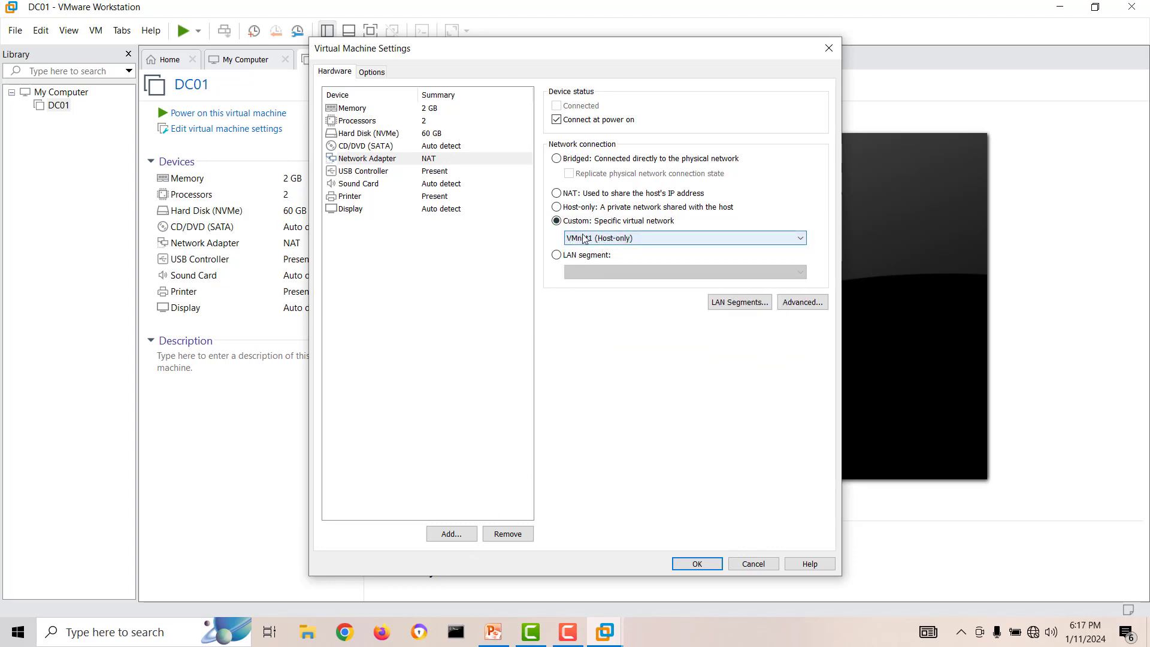
# Step: In PowerPoint, add a VMnet1 text label beneath the LAN Switch in the lab diagram
pyautogui.click(497, 639)
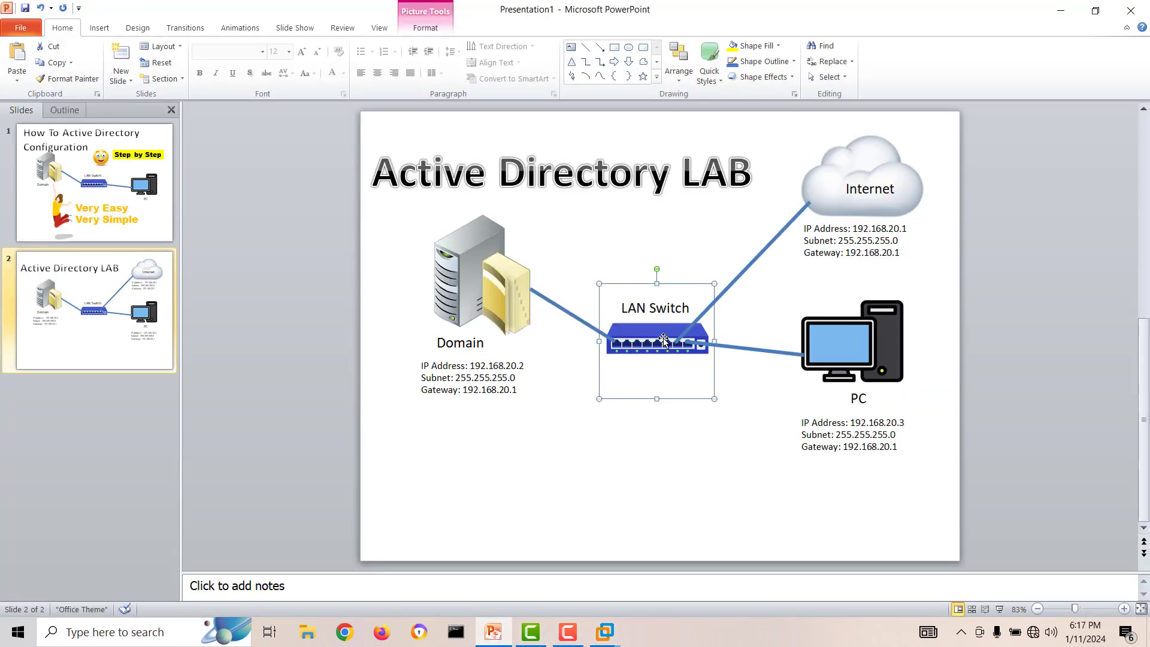
pyautogui.click(685, 483)
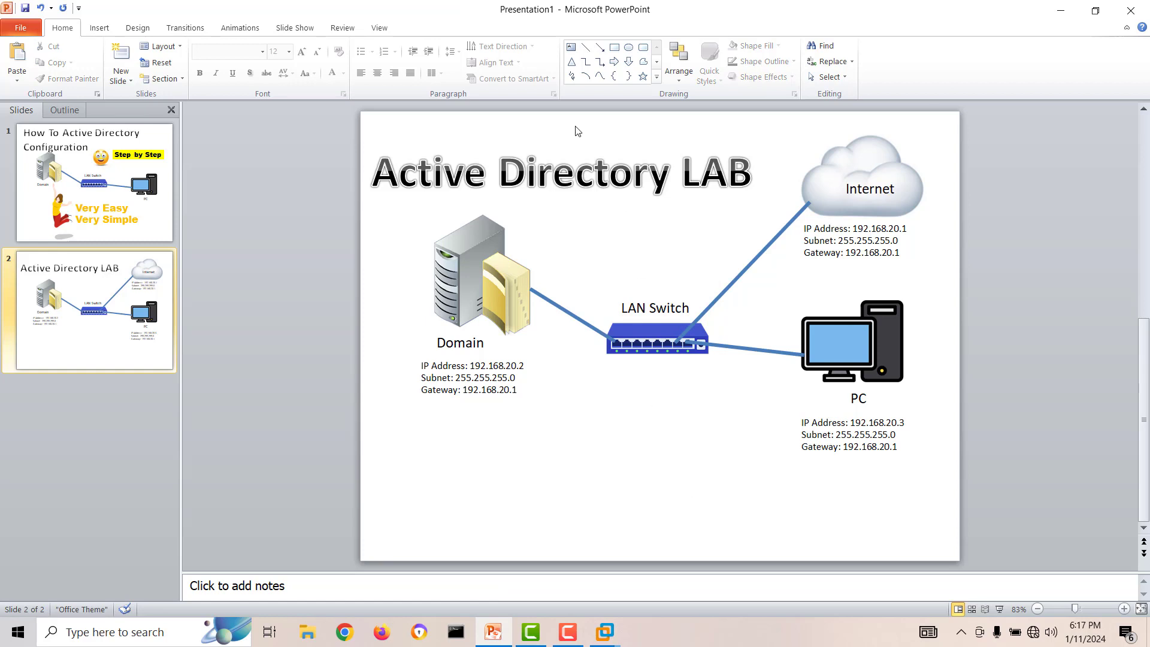
pyautogui.click(570, 47)
pyautogui.click(637, 365)
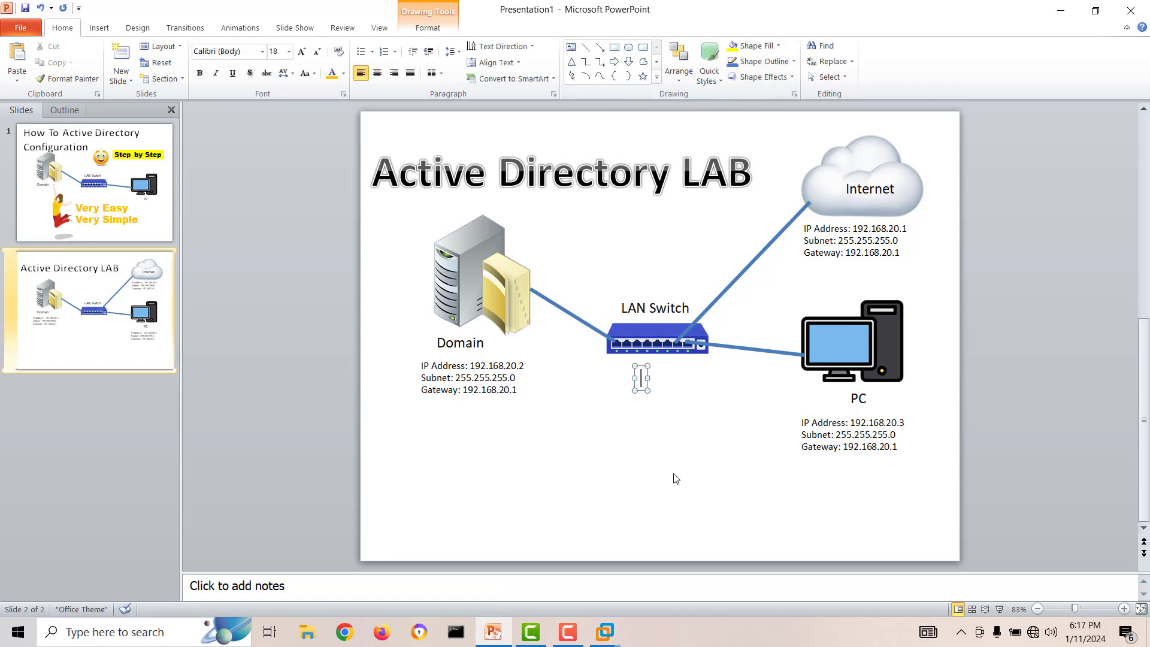
pyautogui.write('VMne')
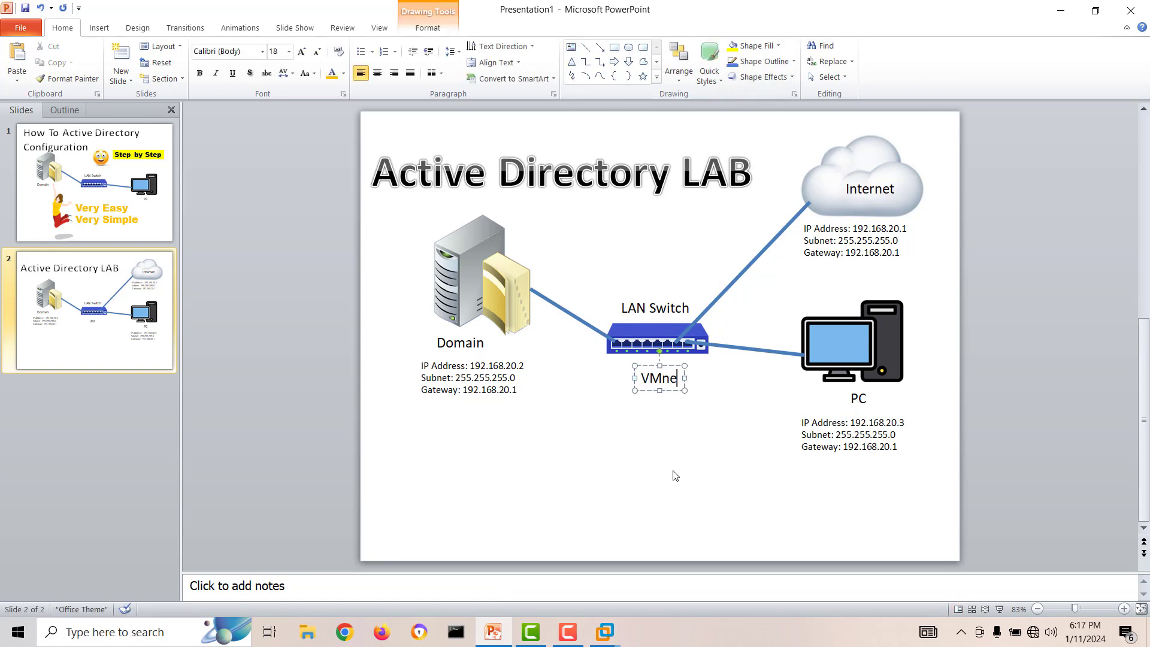
pyautogui.write('t1')
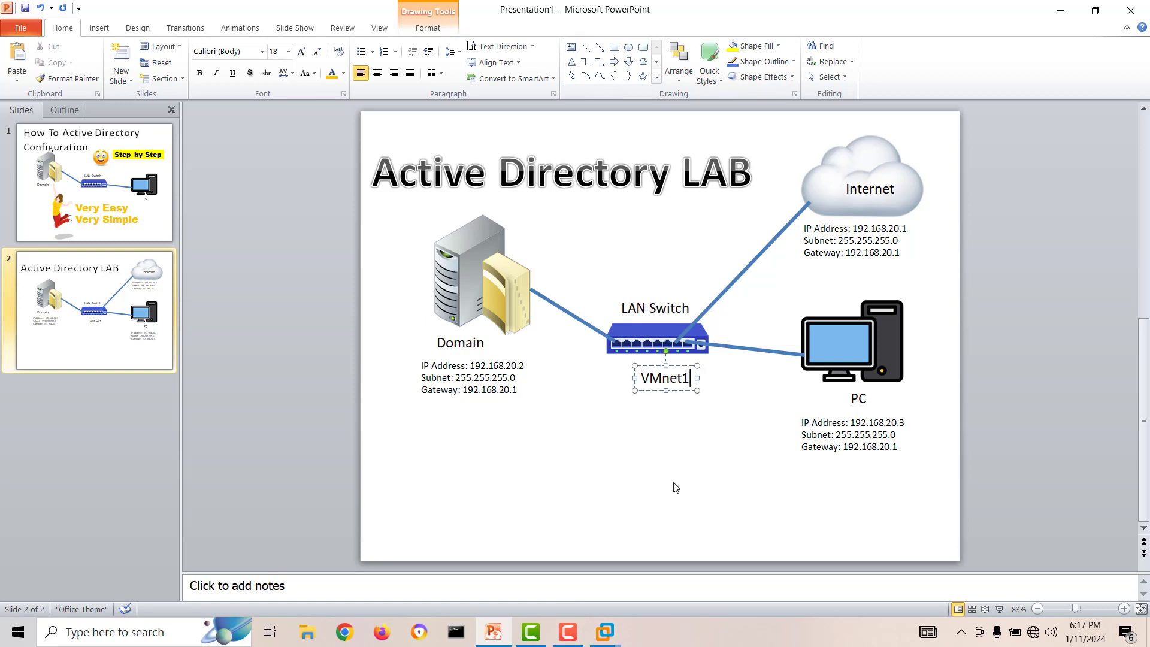
# Step: Return to DC01's settings and apply the VMnet1 network adapter change
pyautogui.click(595, 634)
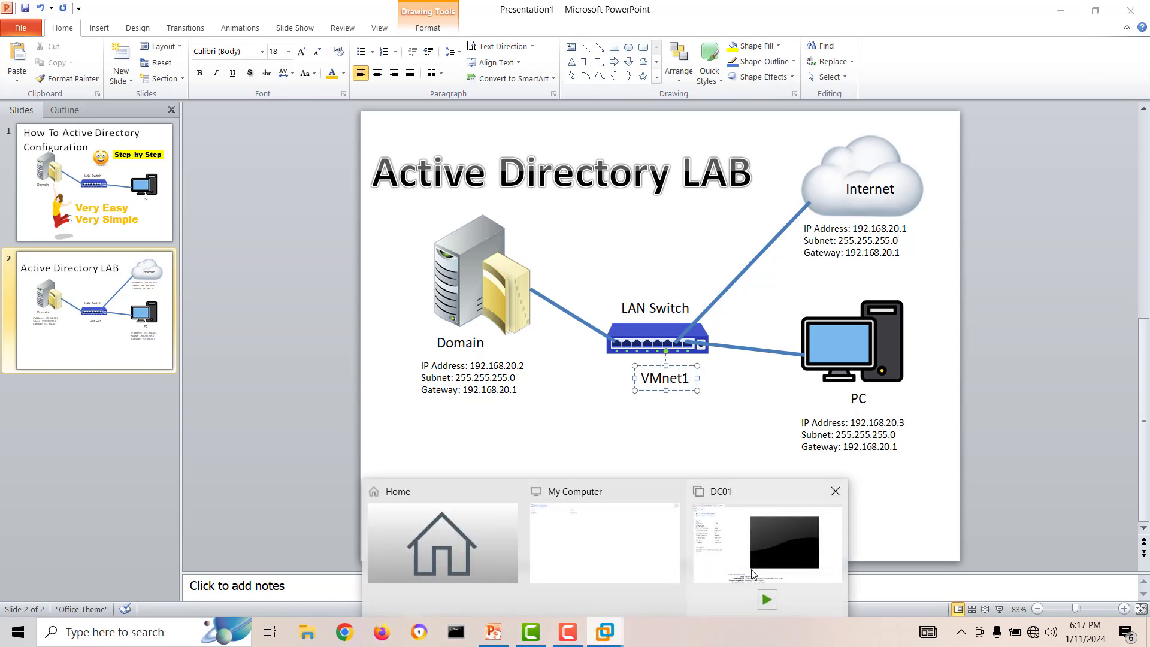
pyautogui.click(753, 566)
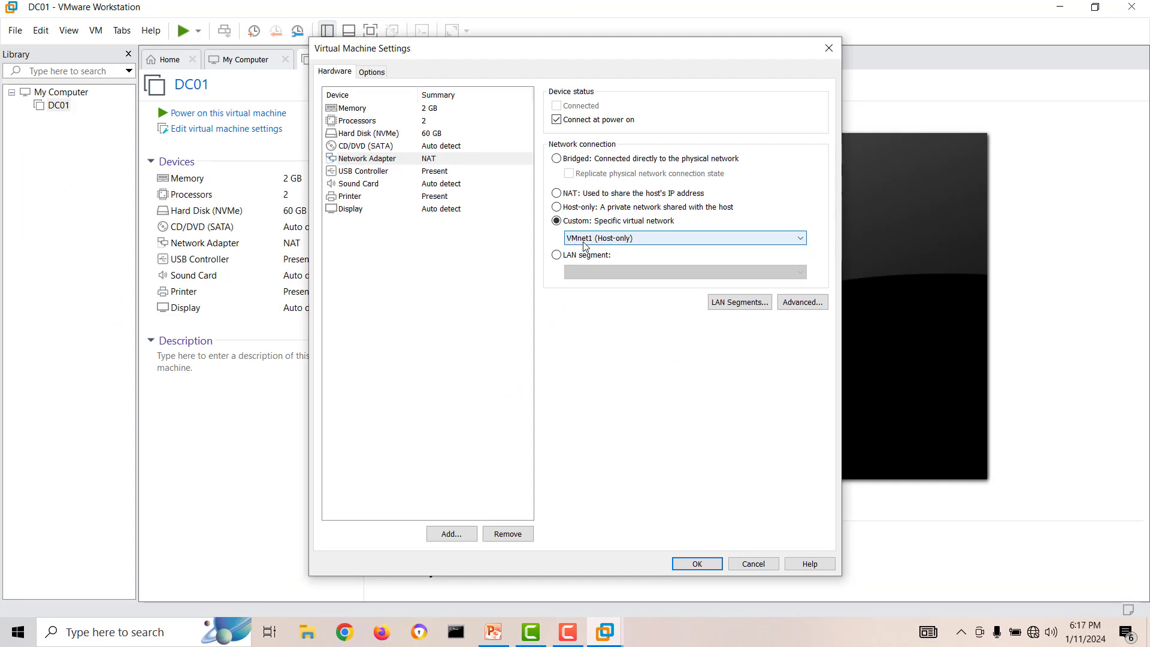
pyautogui.click(686, 560)
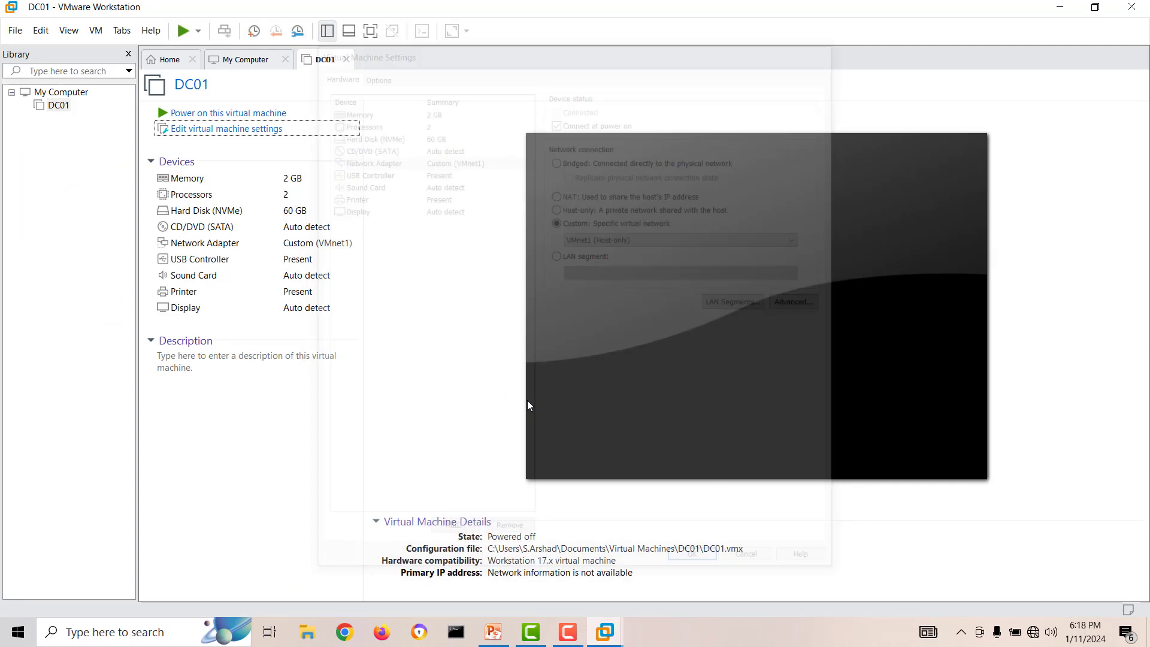
# Step: In PowerPoint, move the VMnet1 label above the LAN Switch label
pyautogui.click(497, 633)
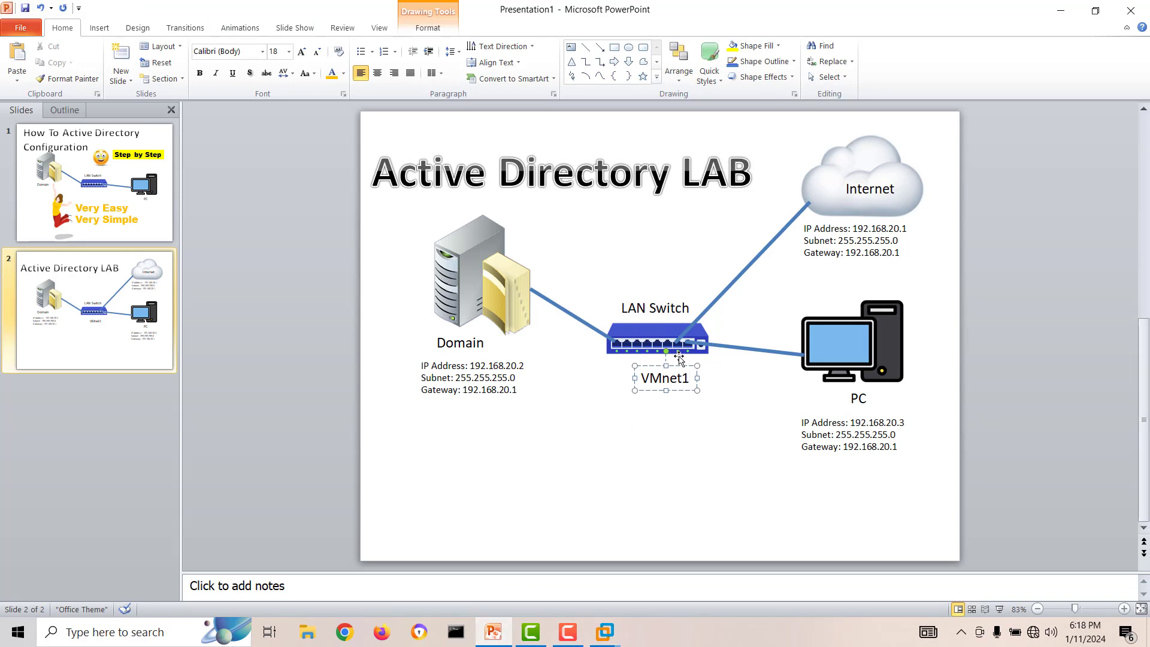
pyautogui.click(643, 364)
pyautogui.moveTo(643, 364); pyautogui.dragTo(630, 267)
pyautogui.click(656, 432)
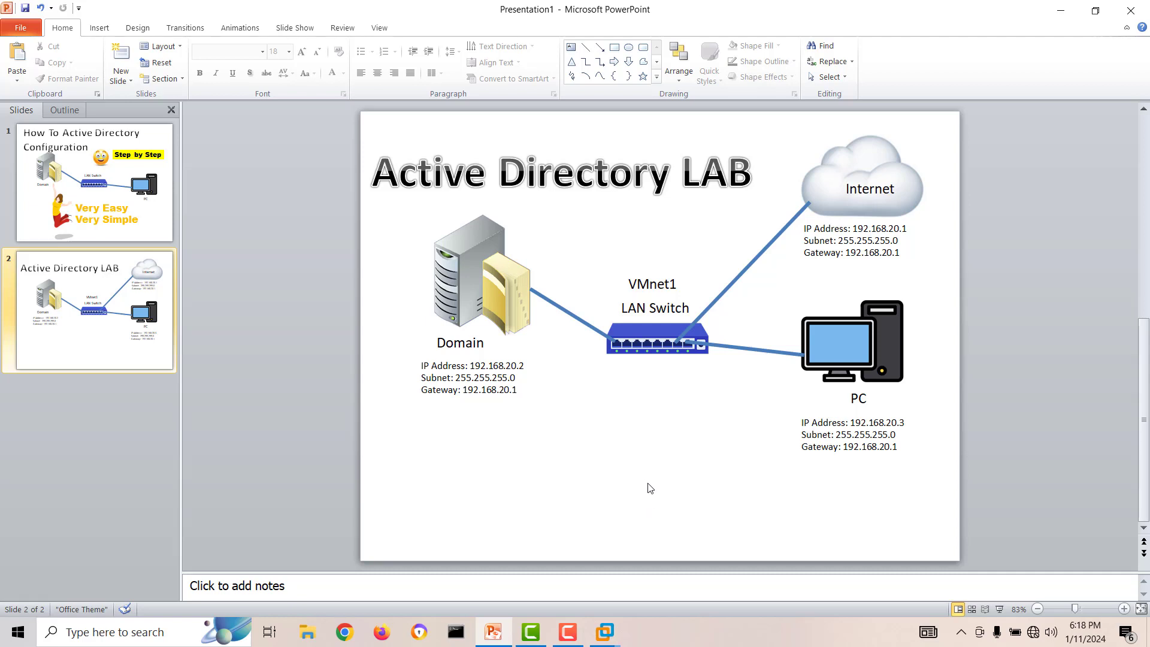
# Step: Reopen DC01's settings and attach the Windows Server 2022 SERVER_EVAL_x64FRE_en-us.iso image to the CD/DVD drive
pyautogui.moveTo(605, 632)
pyautogui.click(812, 547)
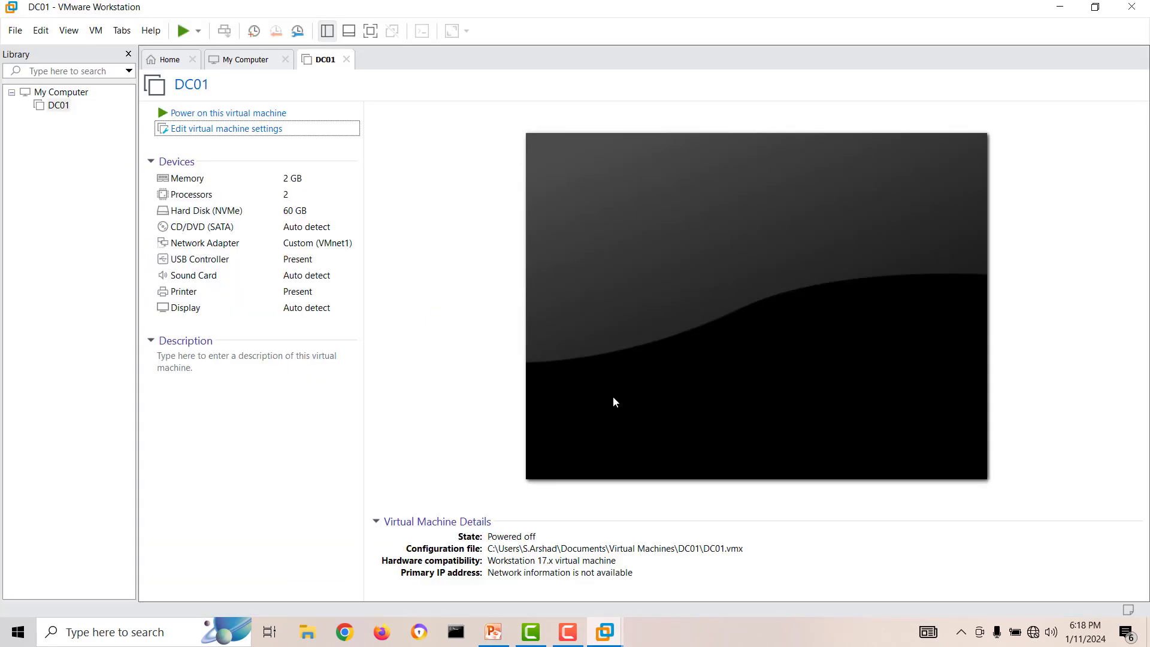
pyautogui.click(221, 136)
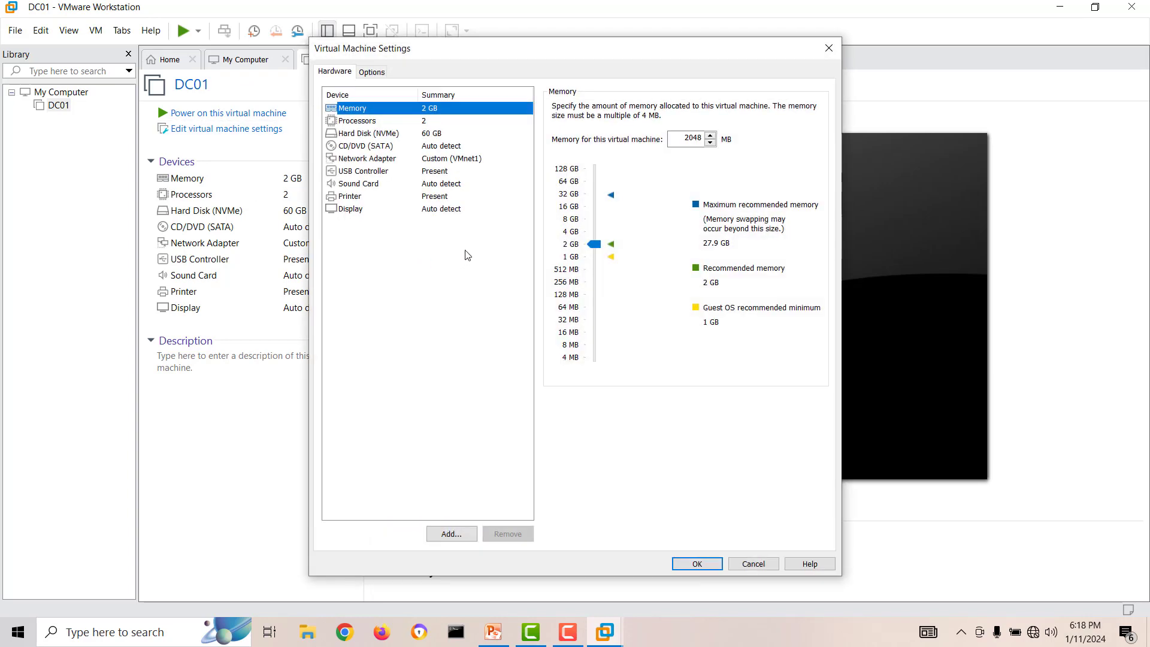
pyautogui.click(365, 147)
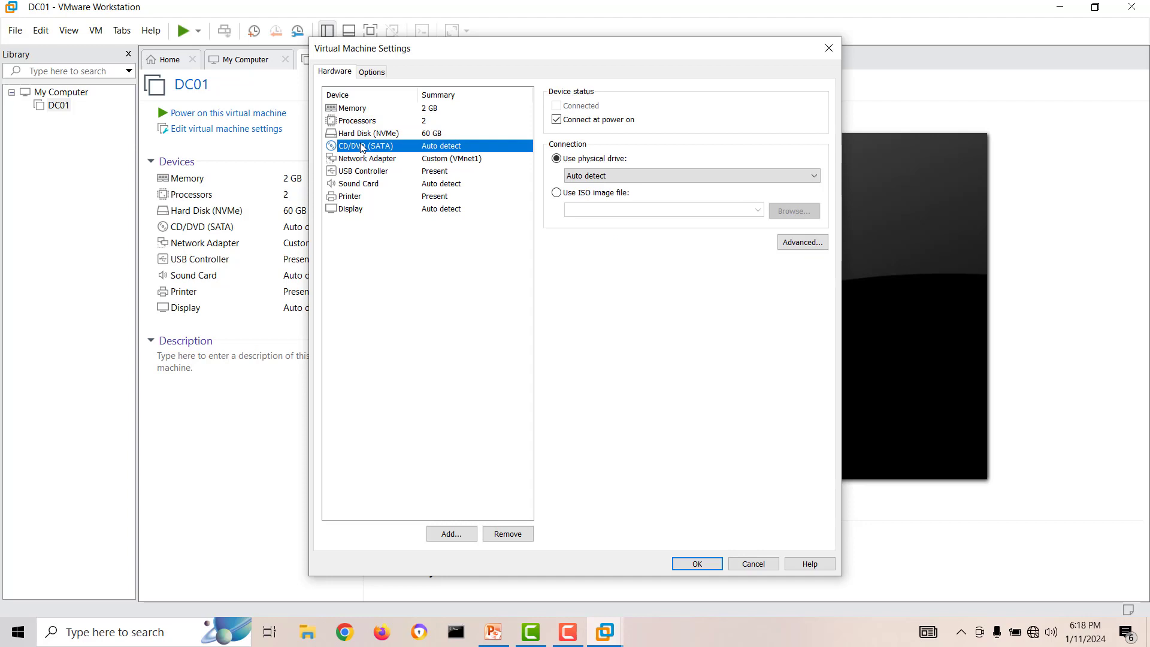
pyautogui.click(556, 193)
pyautogui.click(759, 210)
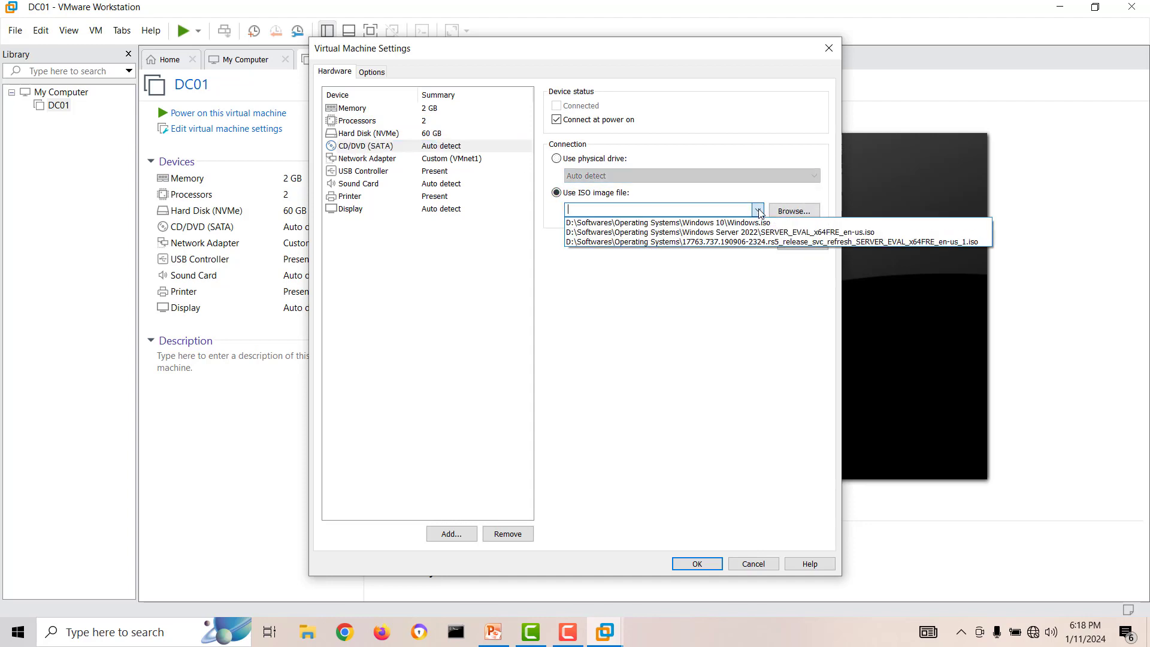
pyautogui.click(788, 234)
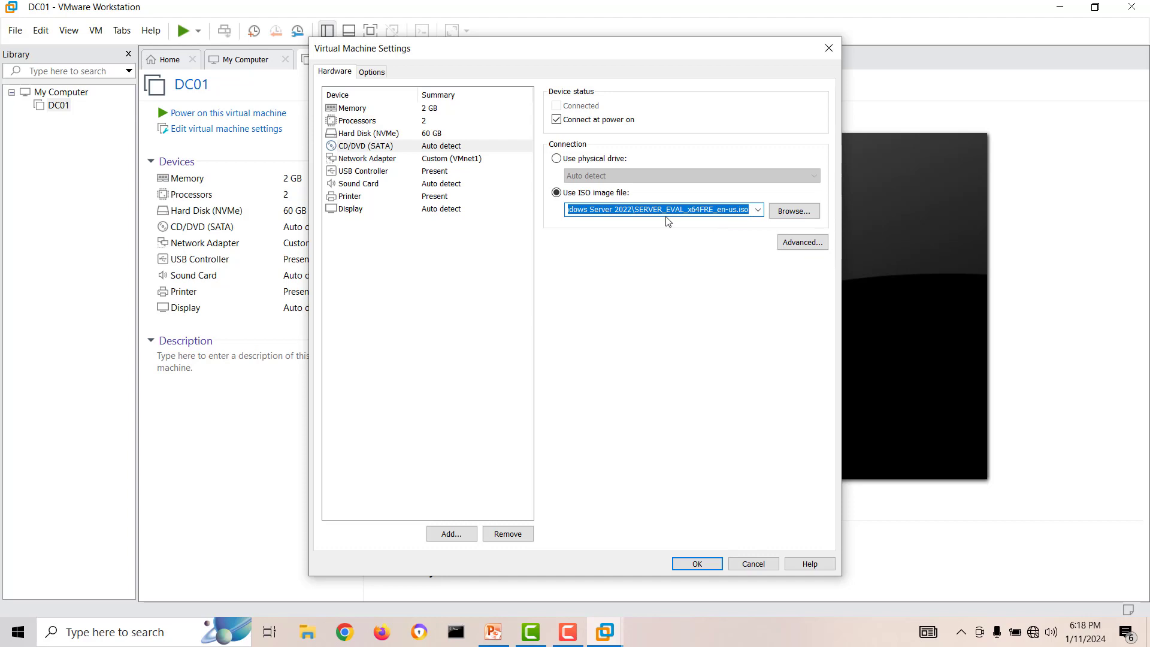
pyautogui.click(796, 212)
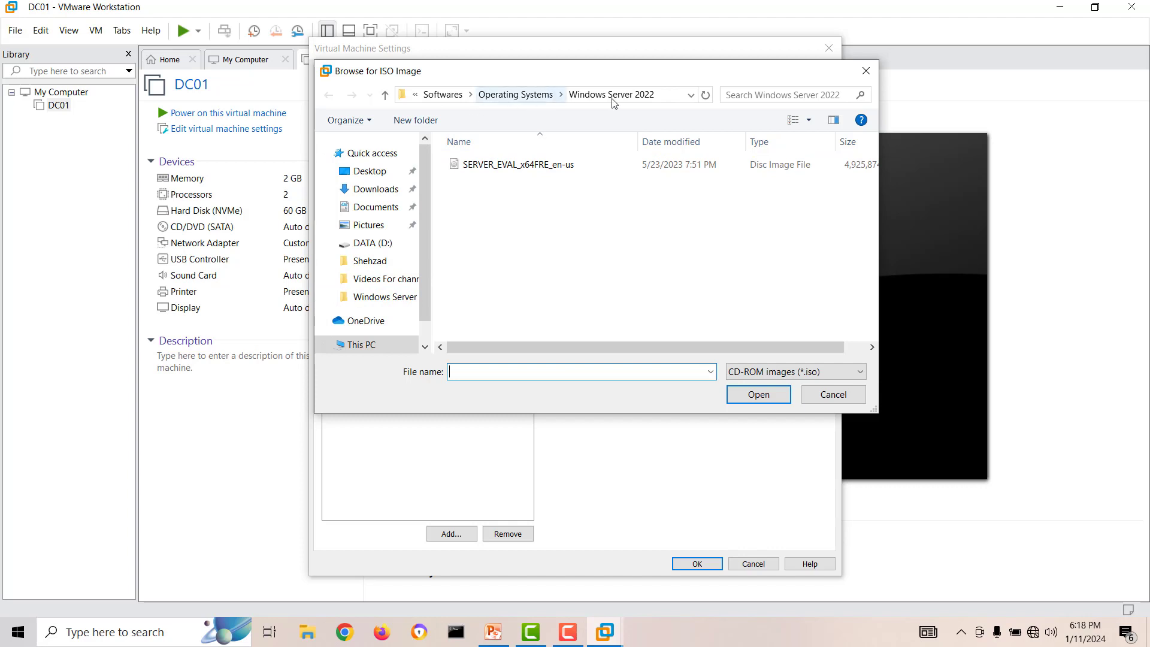
pyautogui.click(821, 397)
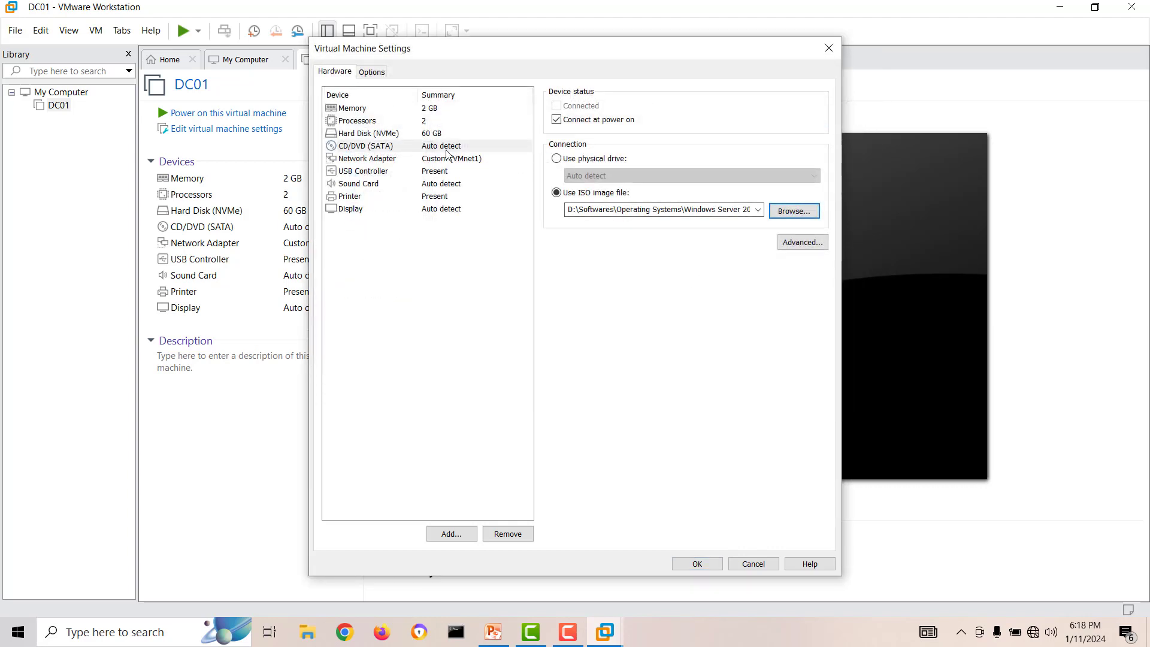
# Step: Apply the ISO setting, power on DC01 and boot it from the CD/DVD
pyautogui.click(700, 564)
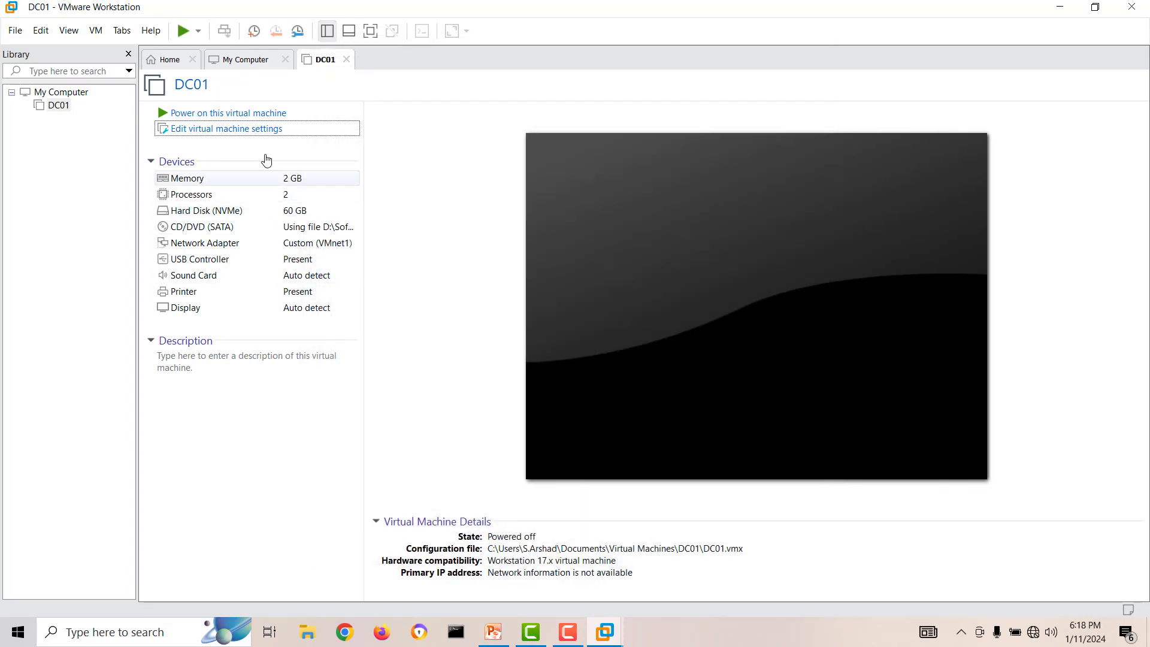
pyautogui.click(253, 113)
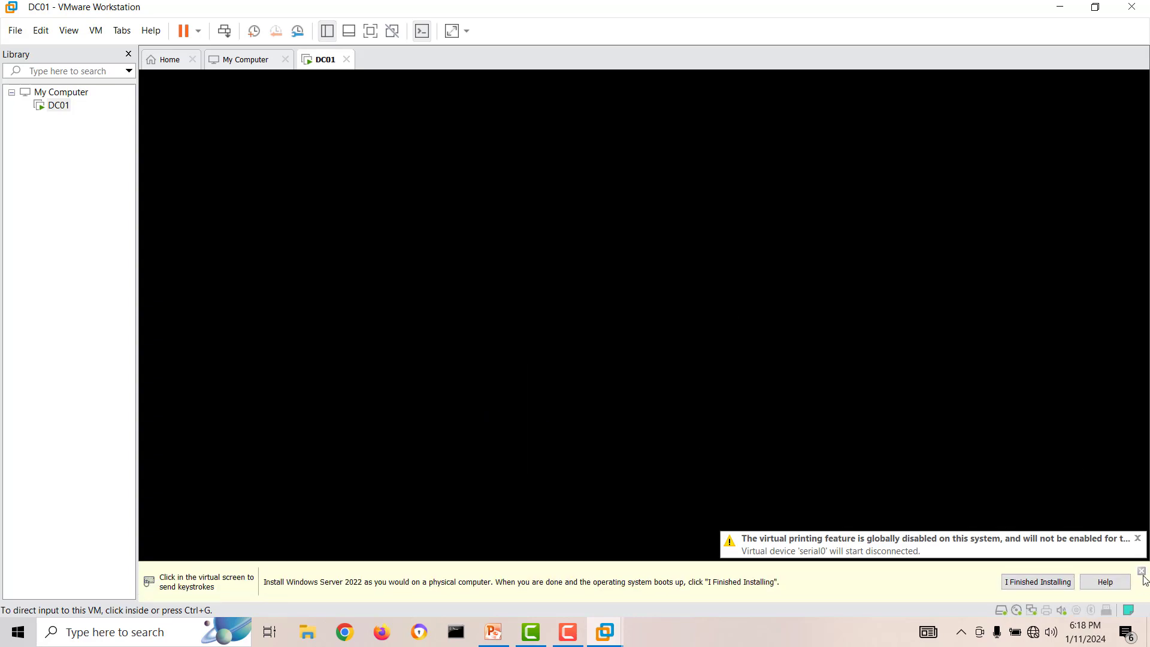
pyautogui.click(1141, 572)
pyautogui.click(824, 380)
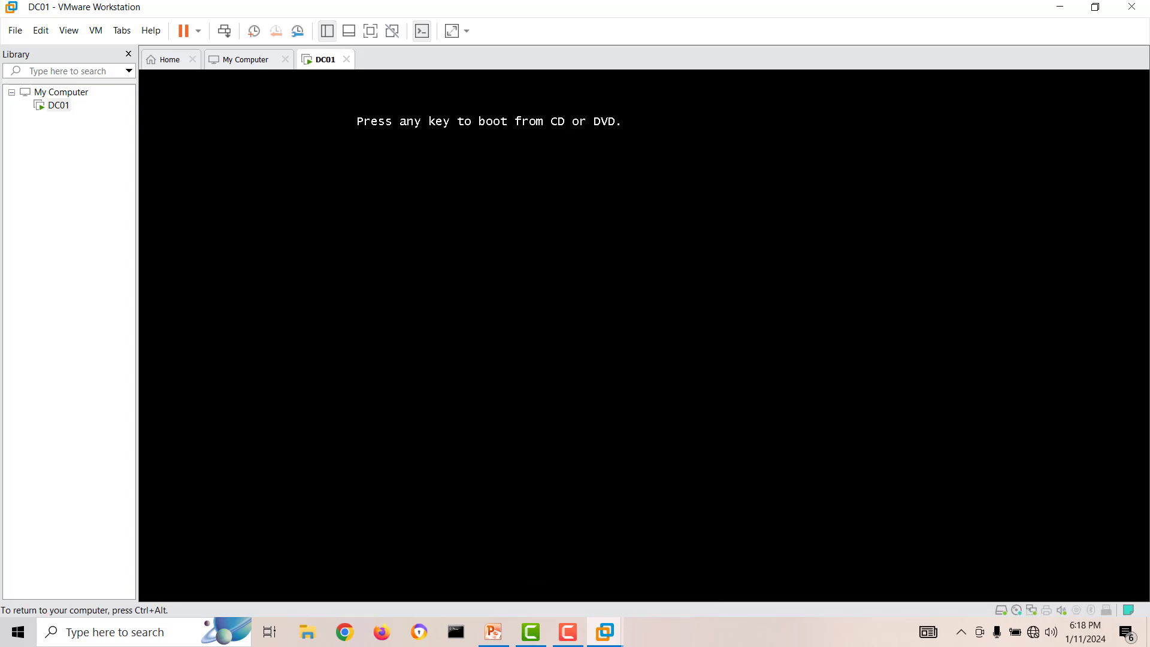
pyautogui.press('Return')
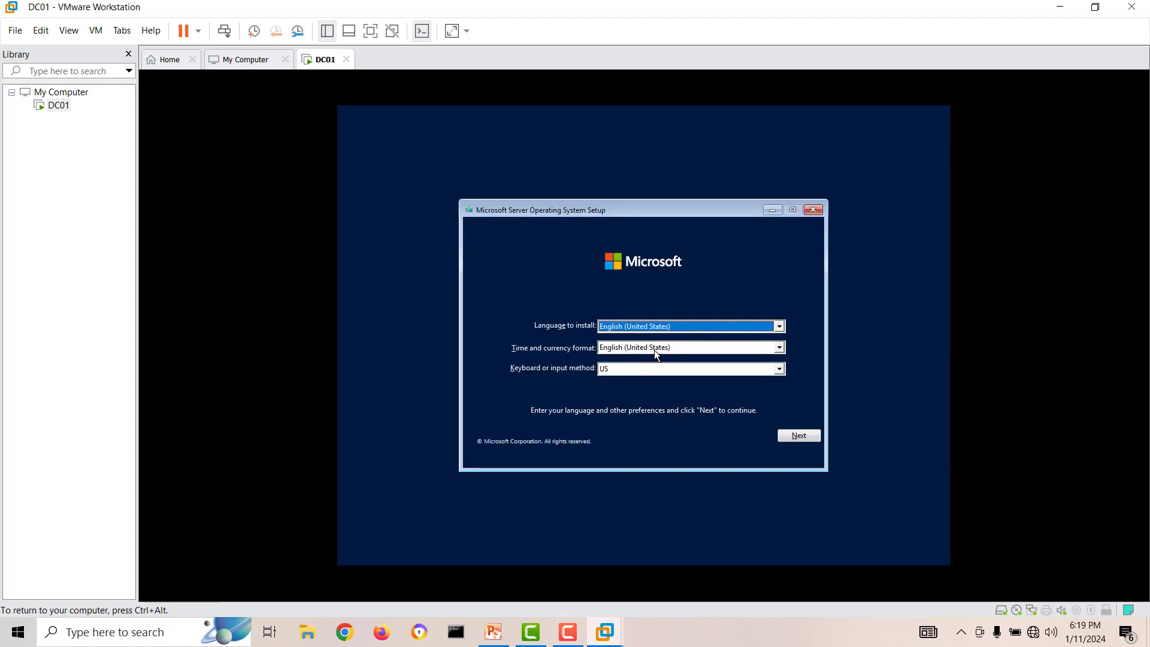
# Step: Start Windows Server setup with default language settings and select Windows Server 2022 Standard Evaluation (Desktop Experience)
pyautogui.click(797, 436)
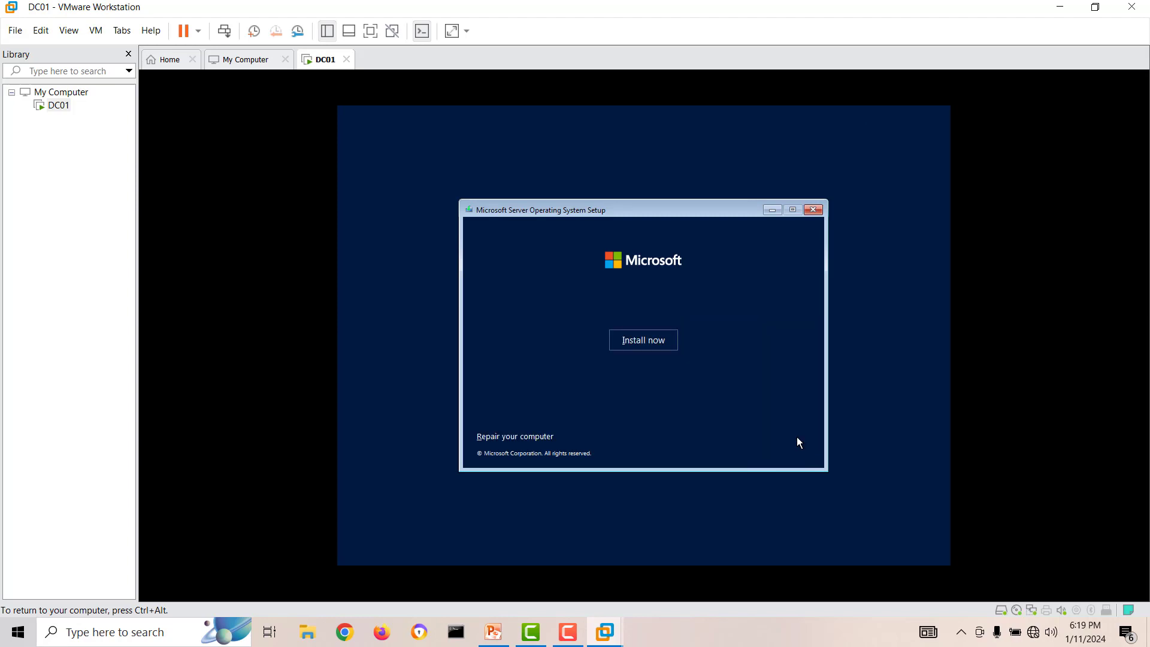
pyautogui.click(643, 349)
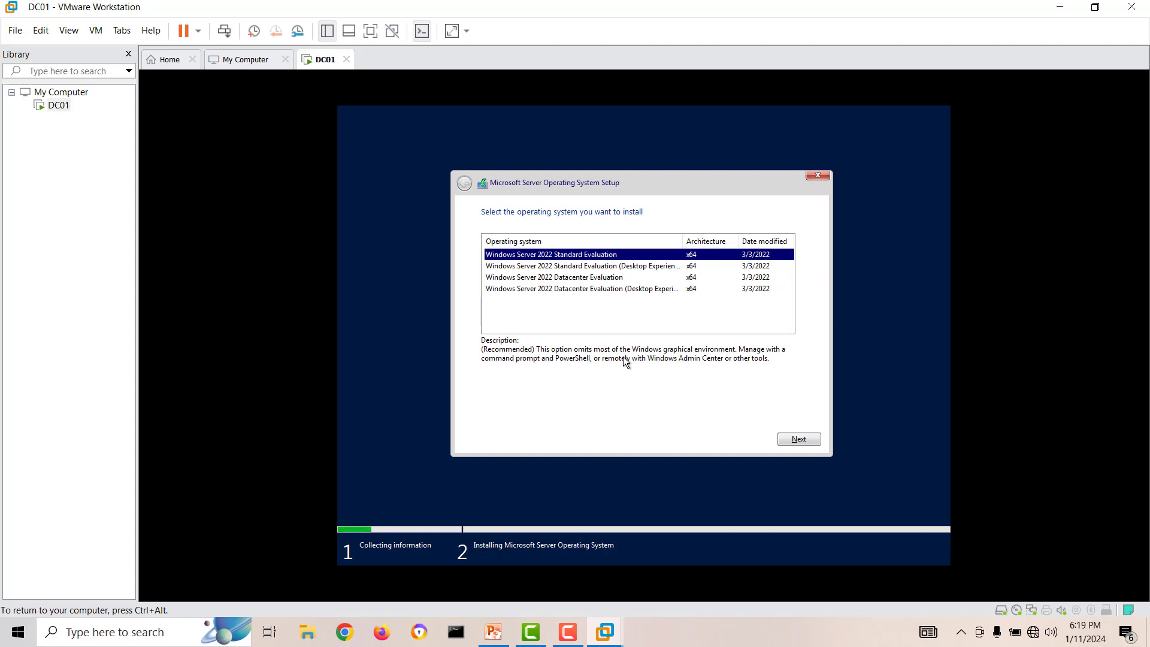
pyautogui.click(638, 267)
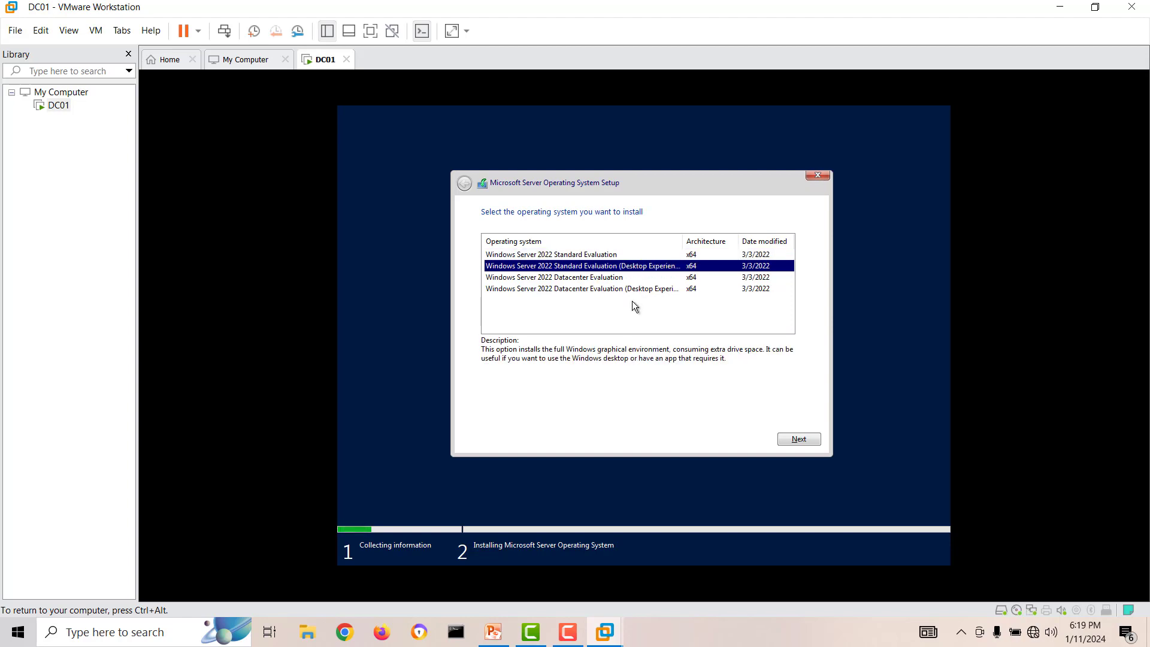
pyautogui.click(787, 438)
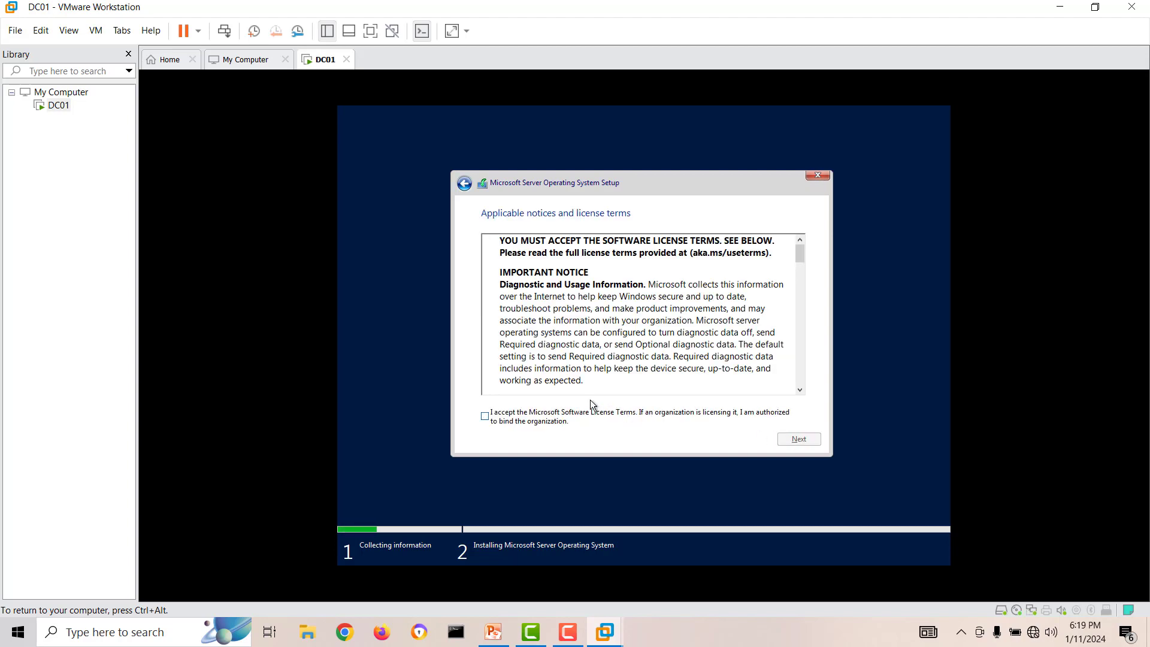
# Step: Accept the license terms and choose the Custom installation type
pyautogui.click(535, 418)
pyautogui.click(797, 440)
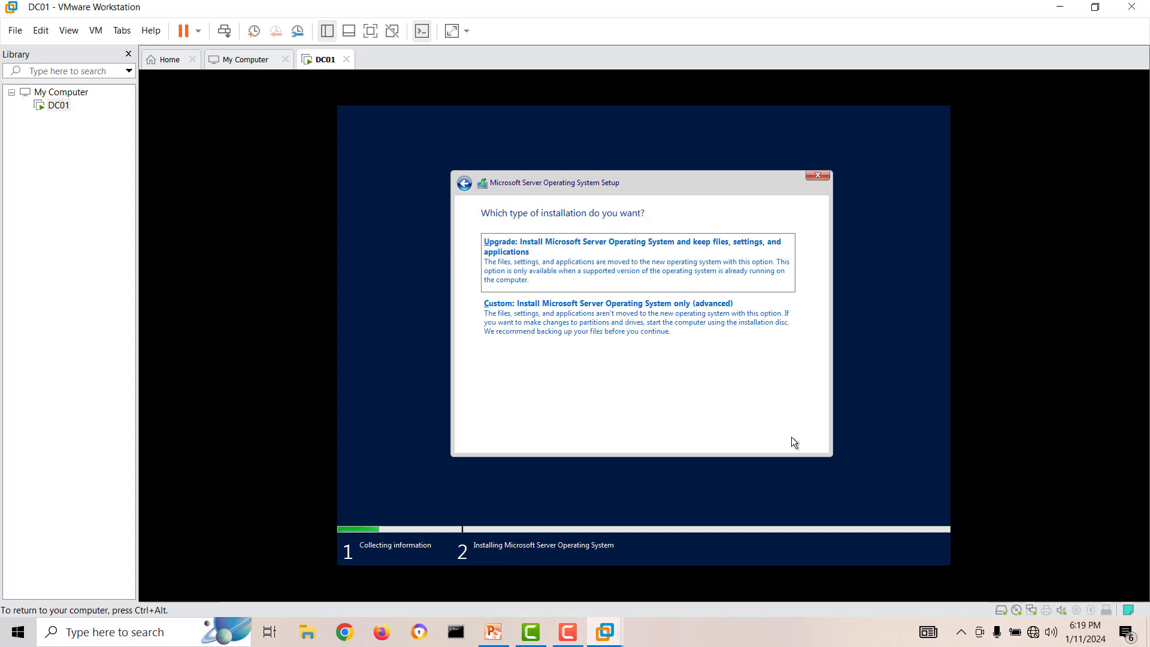
pyautogui.click(644, 324)
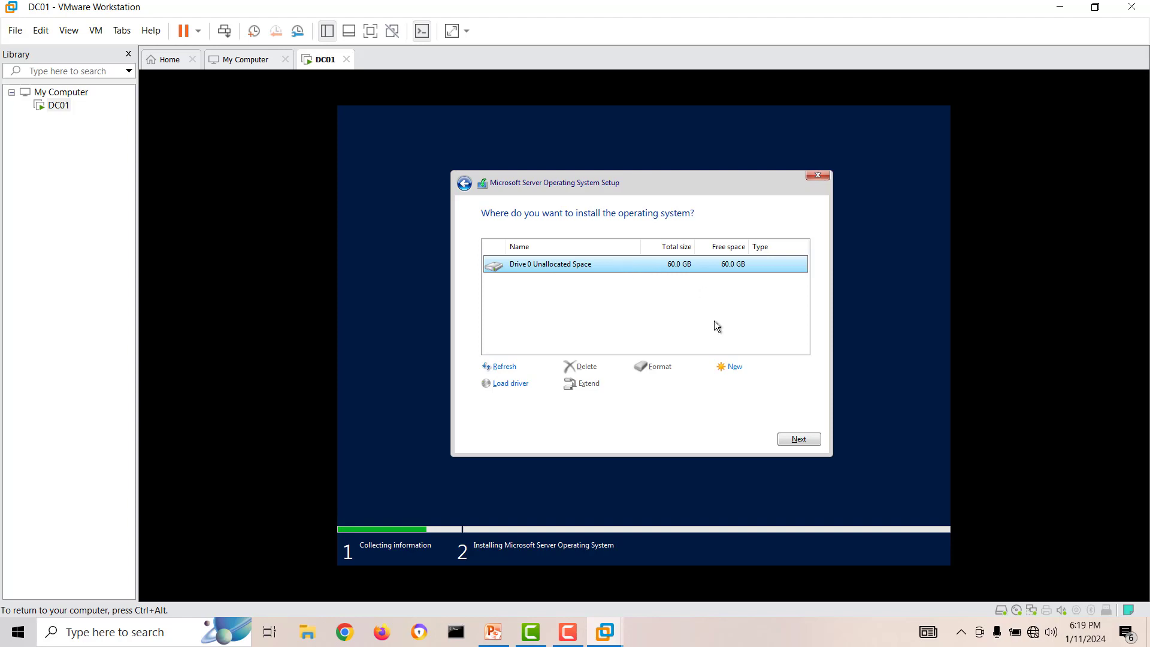
# Step: Create a new partition from Drive 0's unallocated space and install Windows on Drive 0 Partition 3
pyautogui.click(730, 368)
pyautogui.click(742, 383)
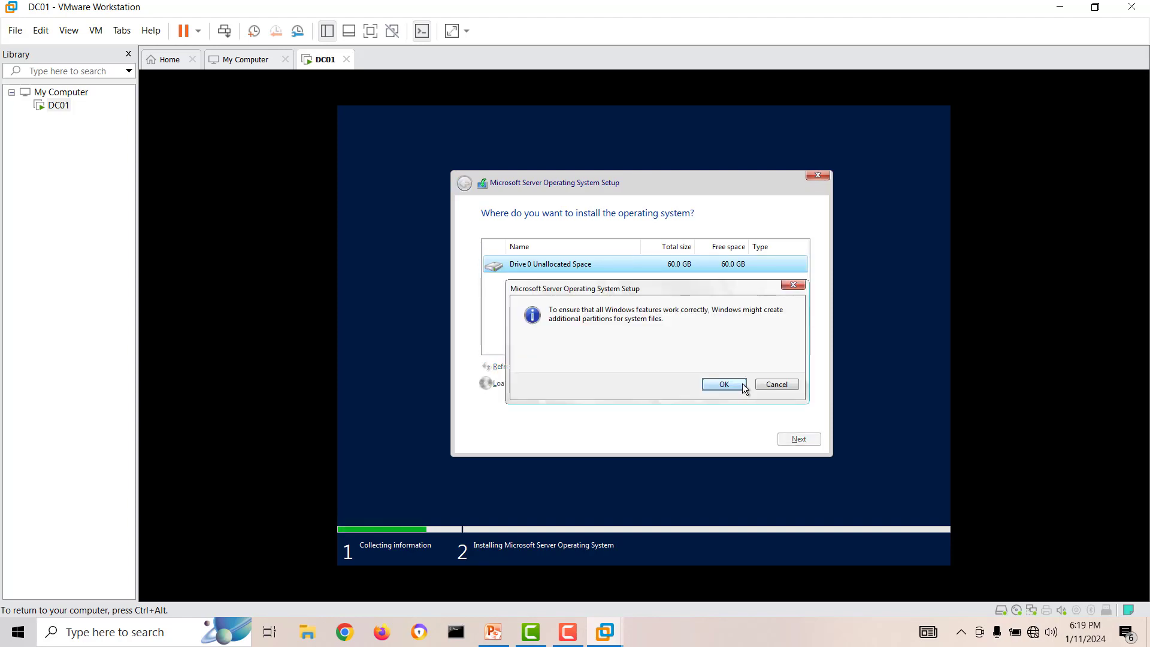
pyautogui.click(732, 388)
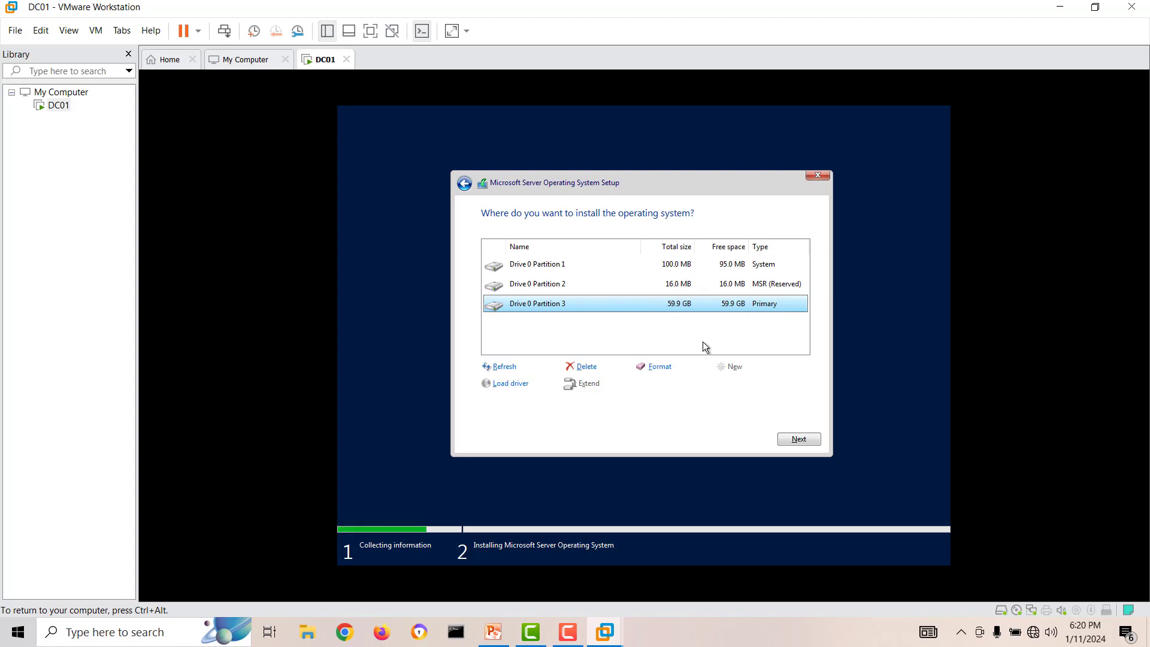
pyautogui.click(793, 440)
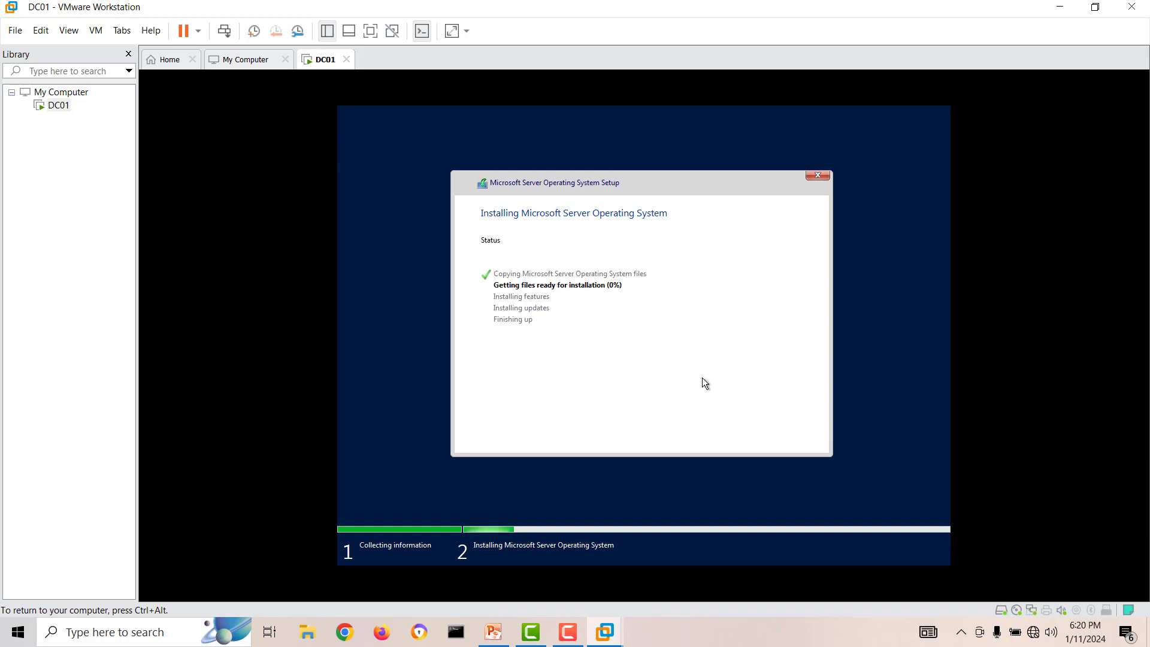
pyautogui.hotkey('ctrl', 'alt')
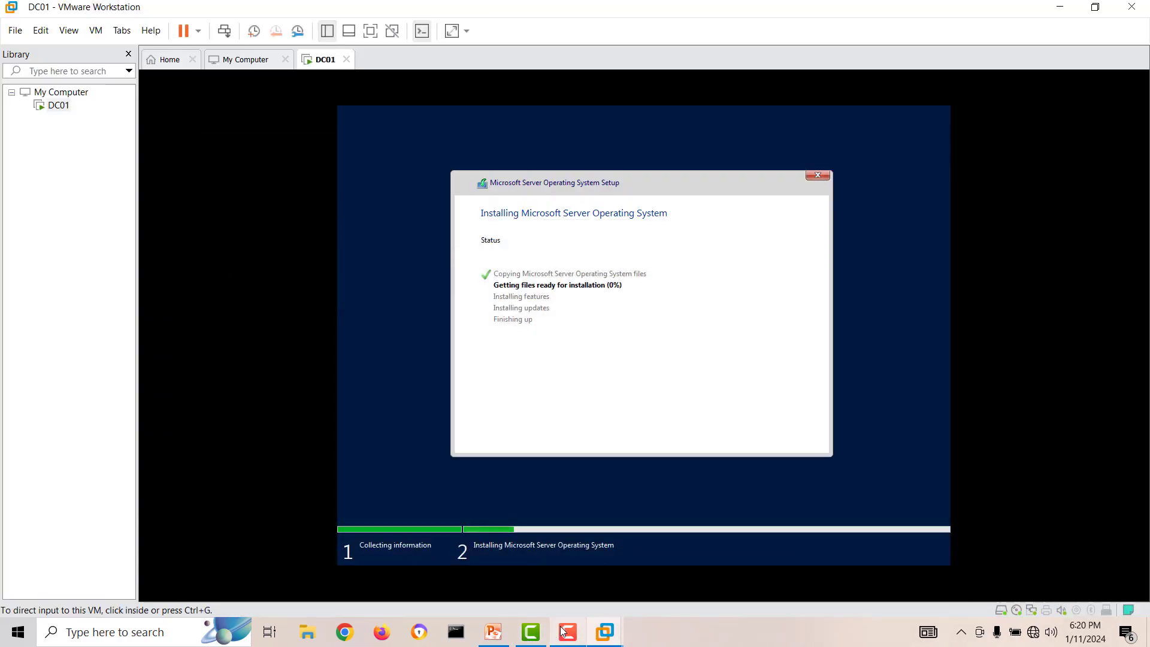
pyautogui.click(560, 632)
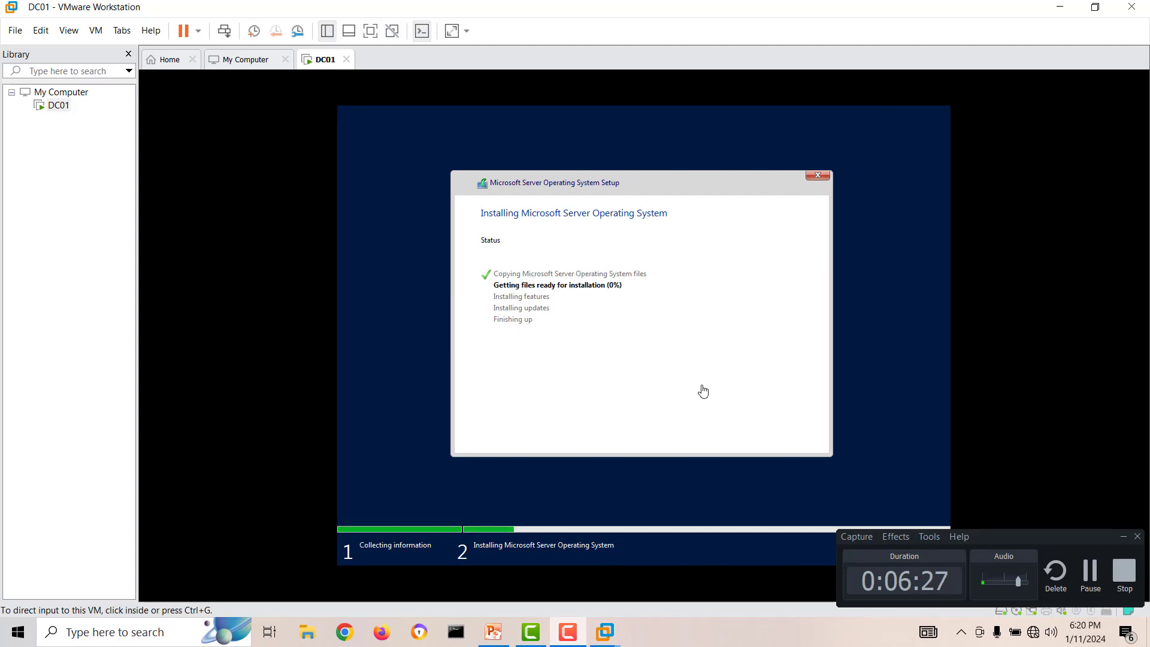
pyautogui.click(1090, 572)
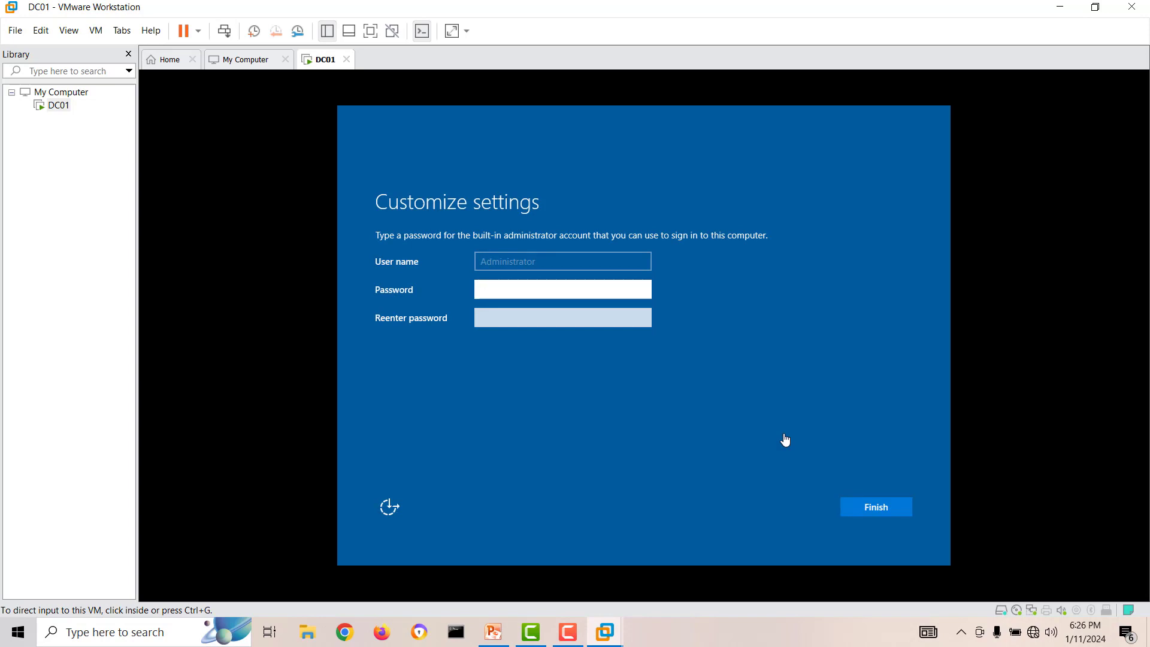
# Step: Enter and confirm the built-in Administrator account password, then finish the settings
pyautogui.click(509, 293)
pyautogui.write('••••')
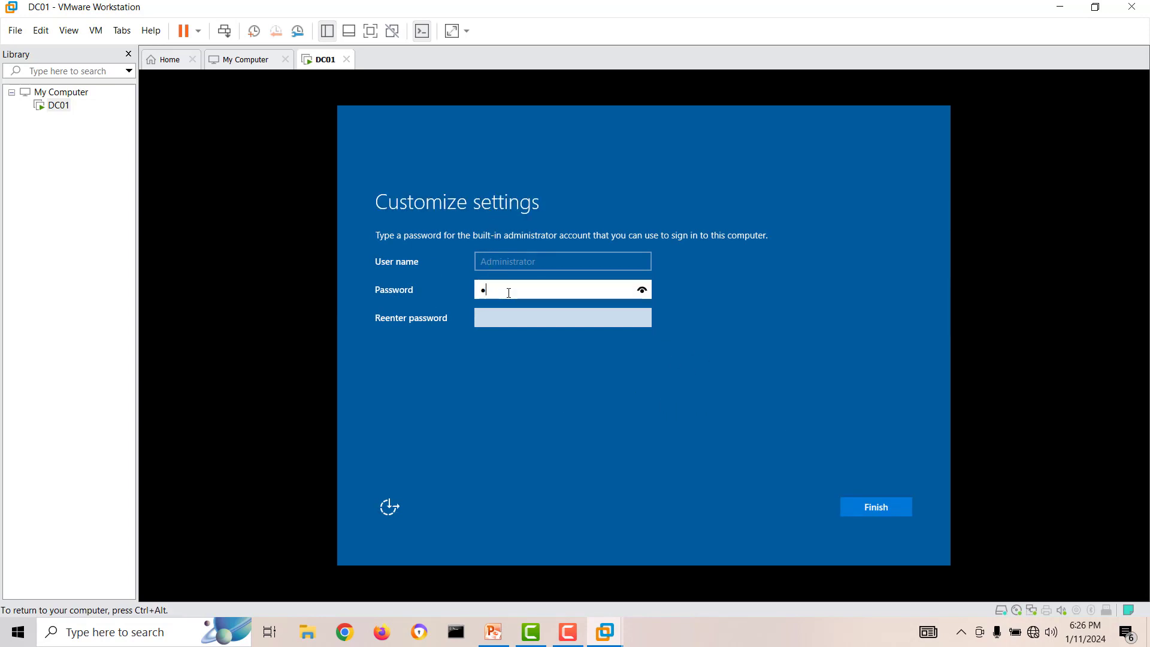
pyautogui.write('••••')
pyautogui.click(522, 319)
pyautogui.write('••••••••')
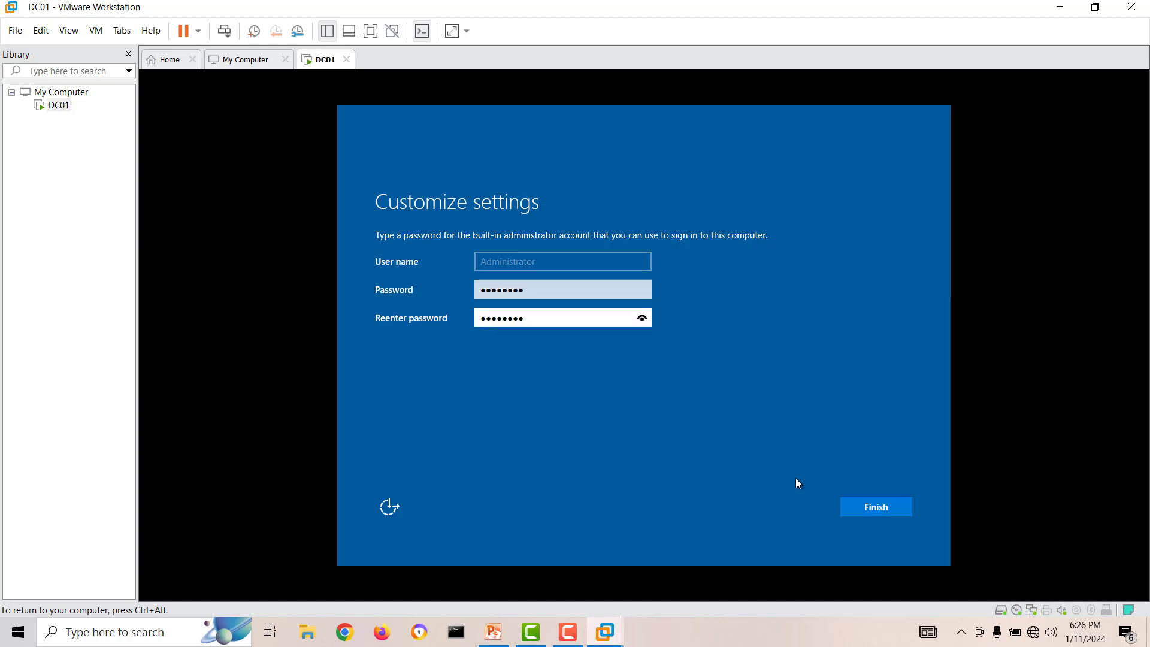
pyautogui.click(883, 507)
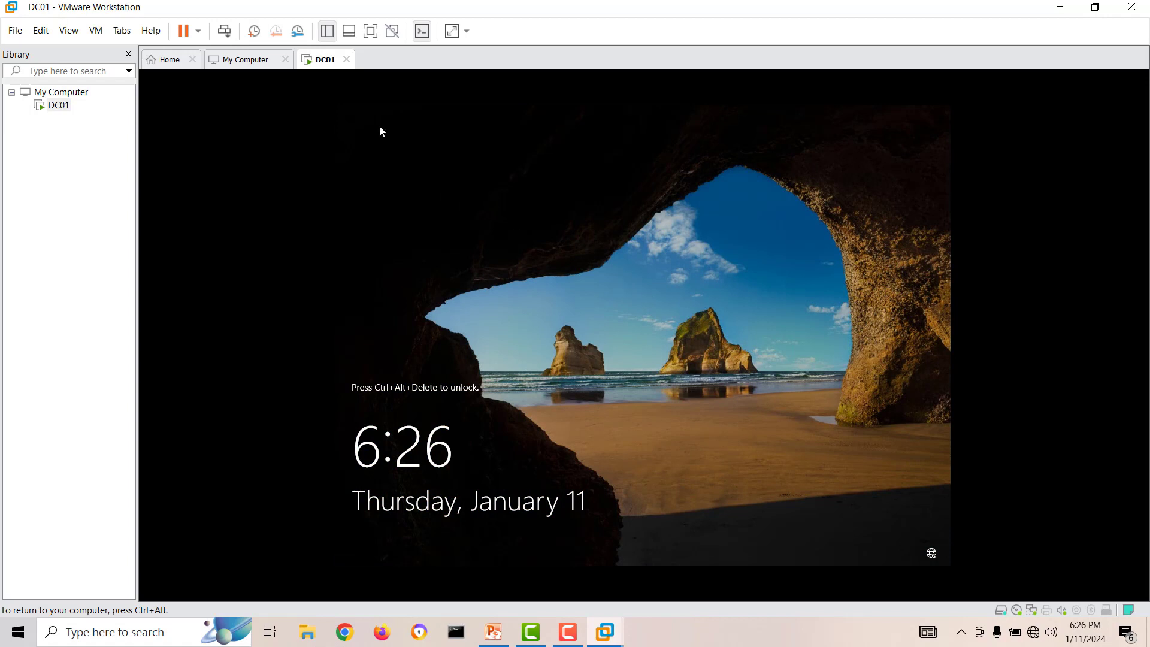
# Step: Send Ctrl+Alt+Del to DC01 and sign in with the Administrator password
pyautogui.rightClick(322, 63)
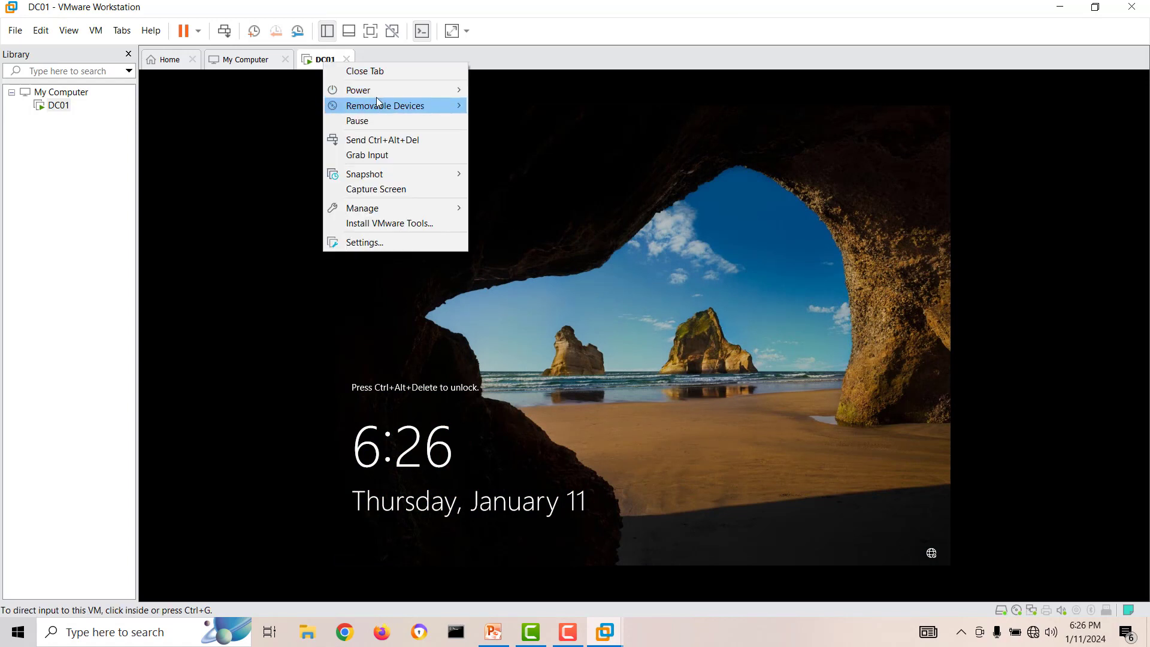
pyautogui.click(439, 144)
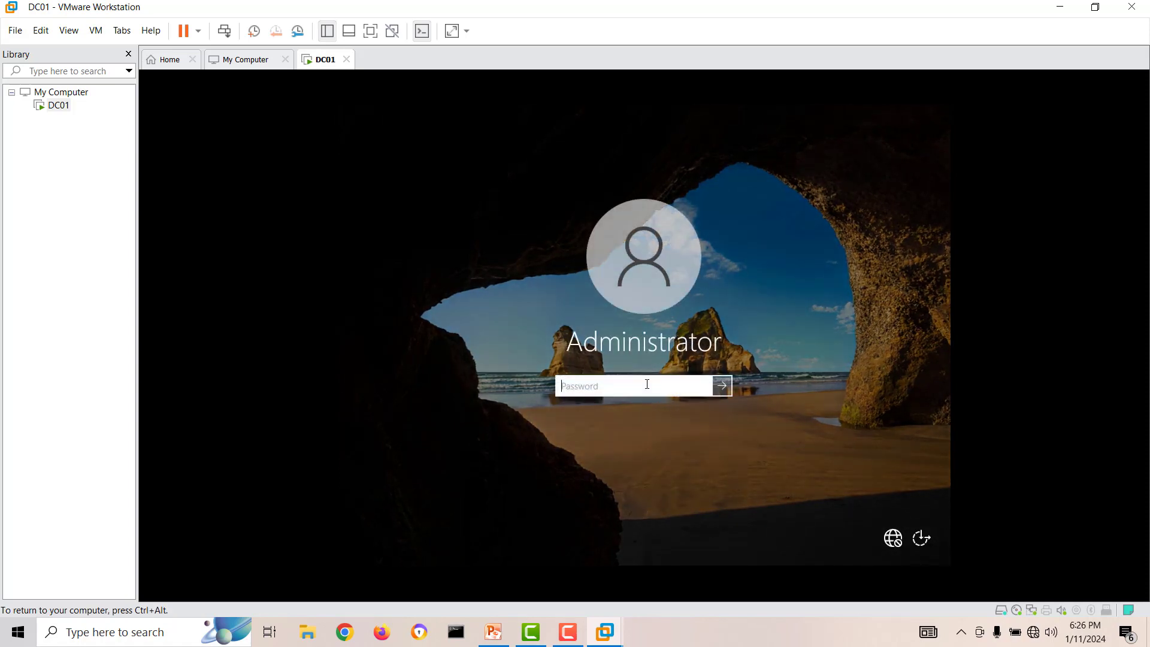
pyautogui.write('******')
pyautogui.press('Return')
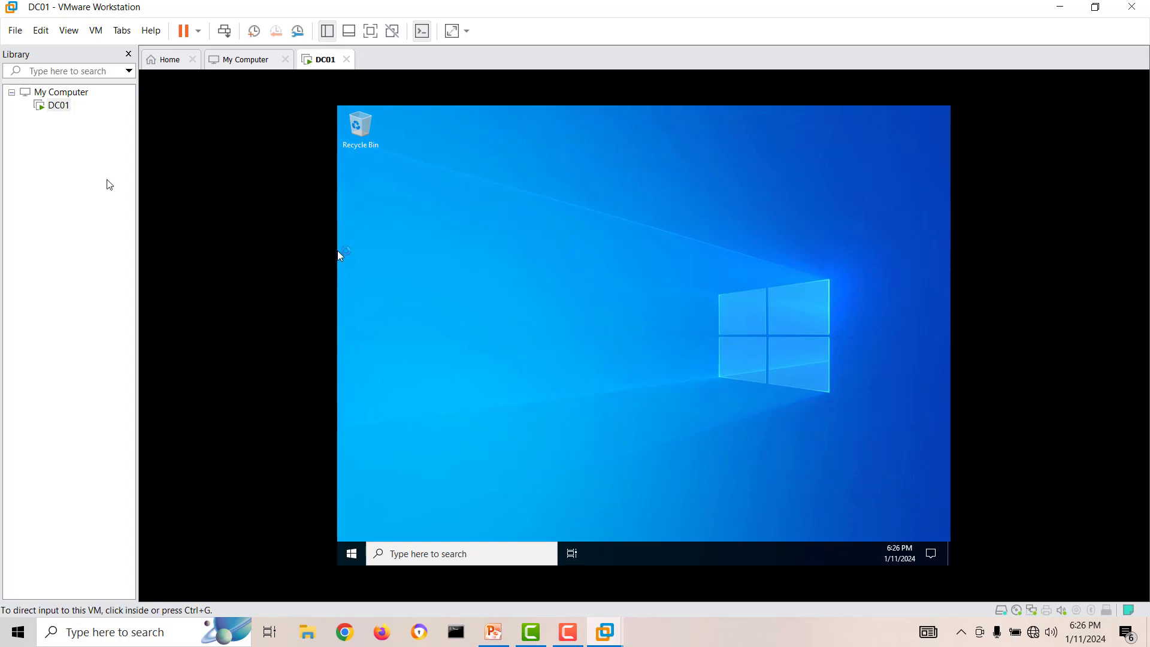
# Step: Start the VMware Tools installation for DC01 and open This PC in File Explorer
pyautogui.rightClick(60, 109)
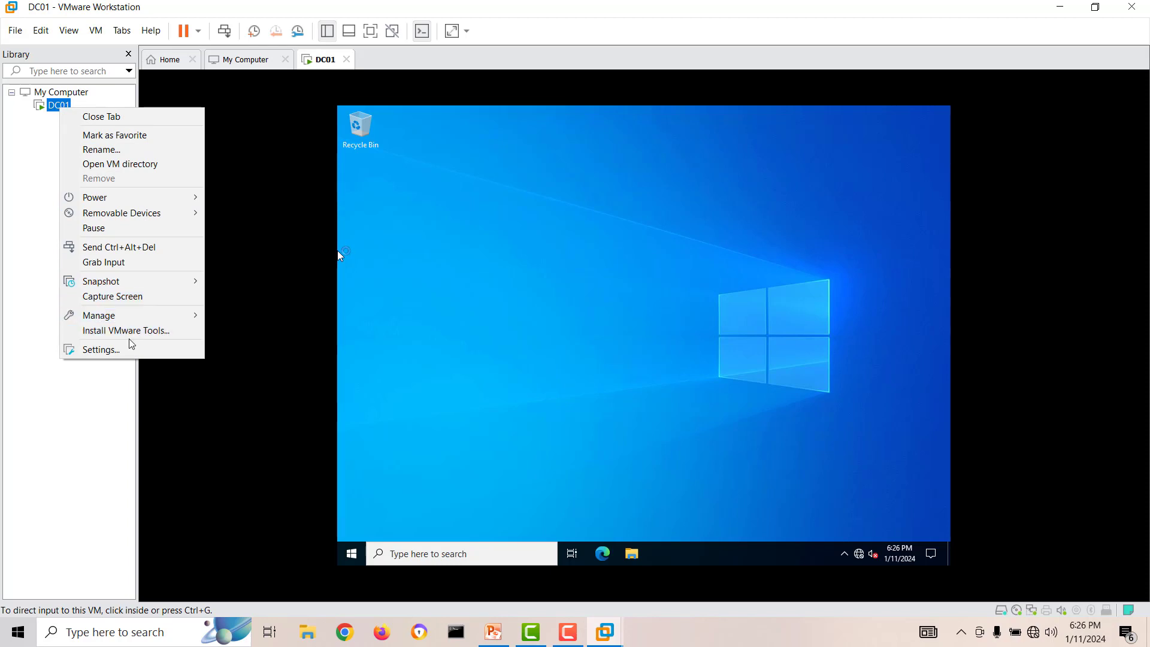
pyautogui.click(148, 333)
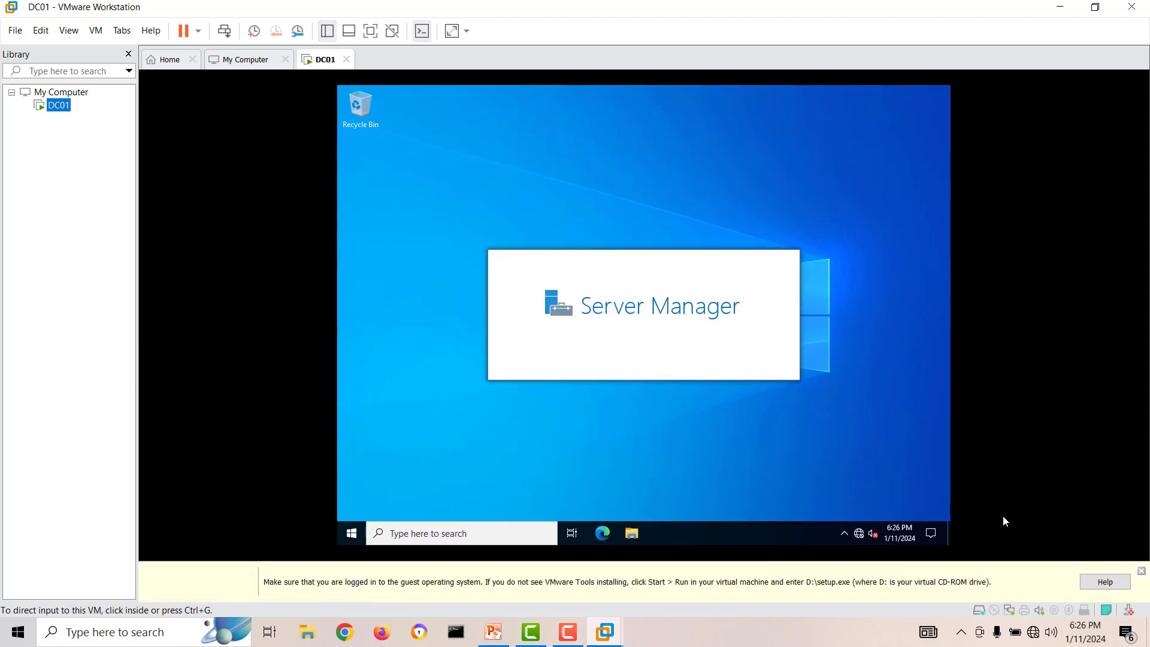
pyautogui.click(1141, 571)
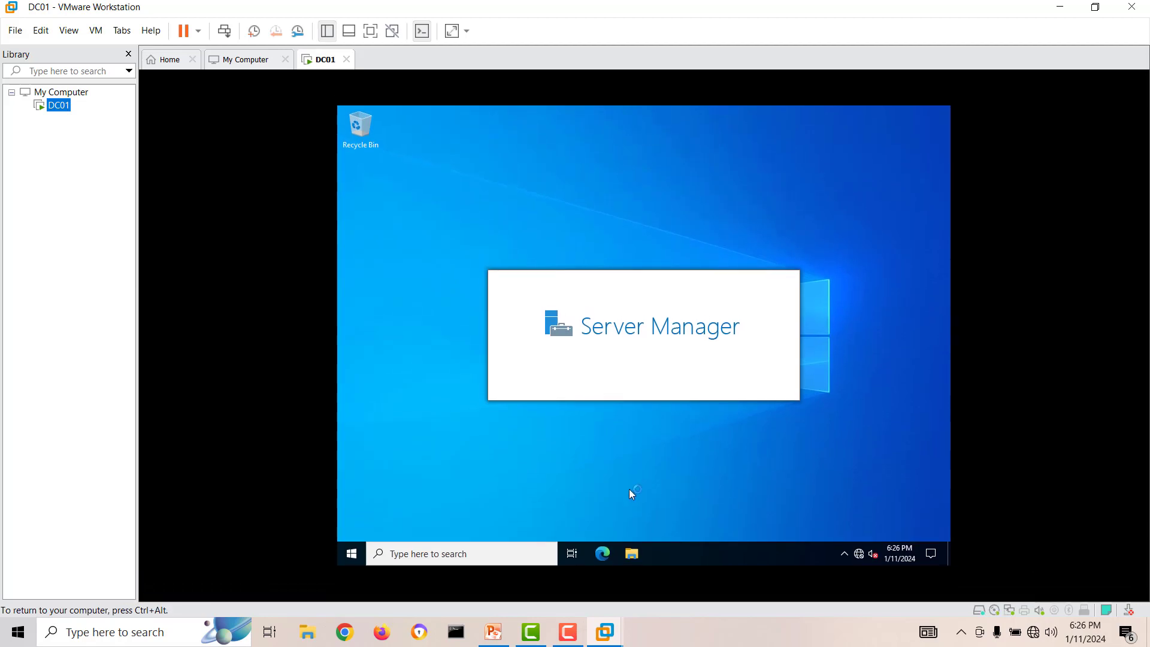
pyautogui.click(632, 555)
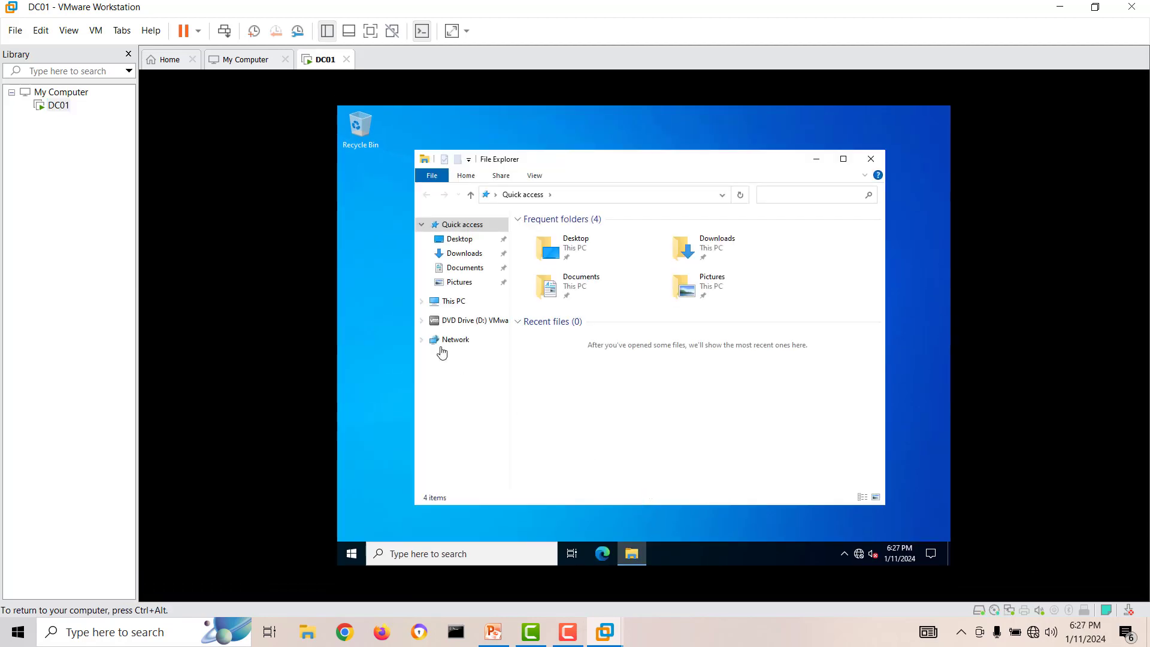
pyautogui.click(443, 306)
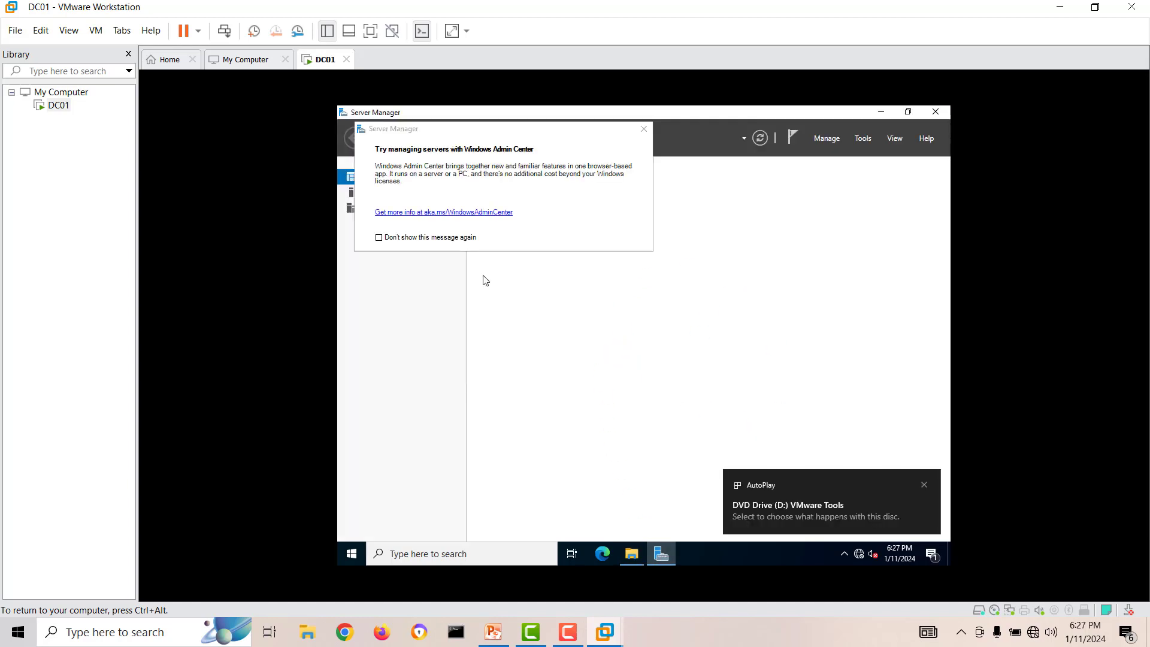
# Step: Suppress the Windows Admin Center message, stop Server Manager starting automatically at logon, and close Server Manager
pyautogui.click(440, 239)
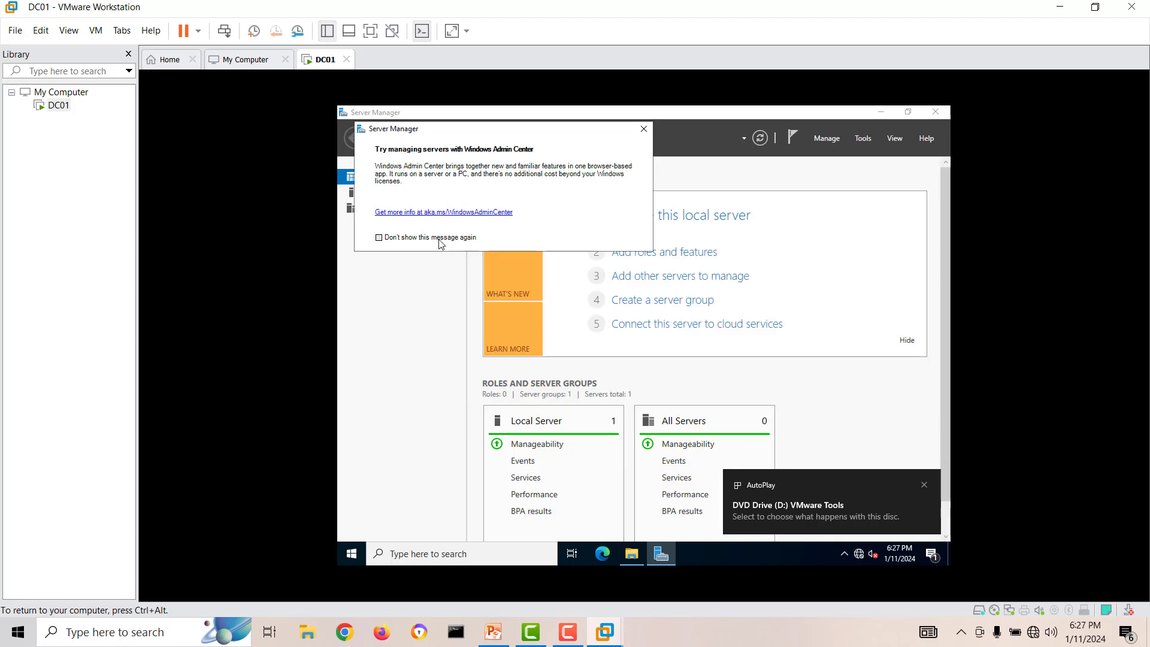
pyautogui.click(644, 130)
pyautogui.click(825, 138)
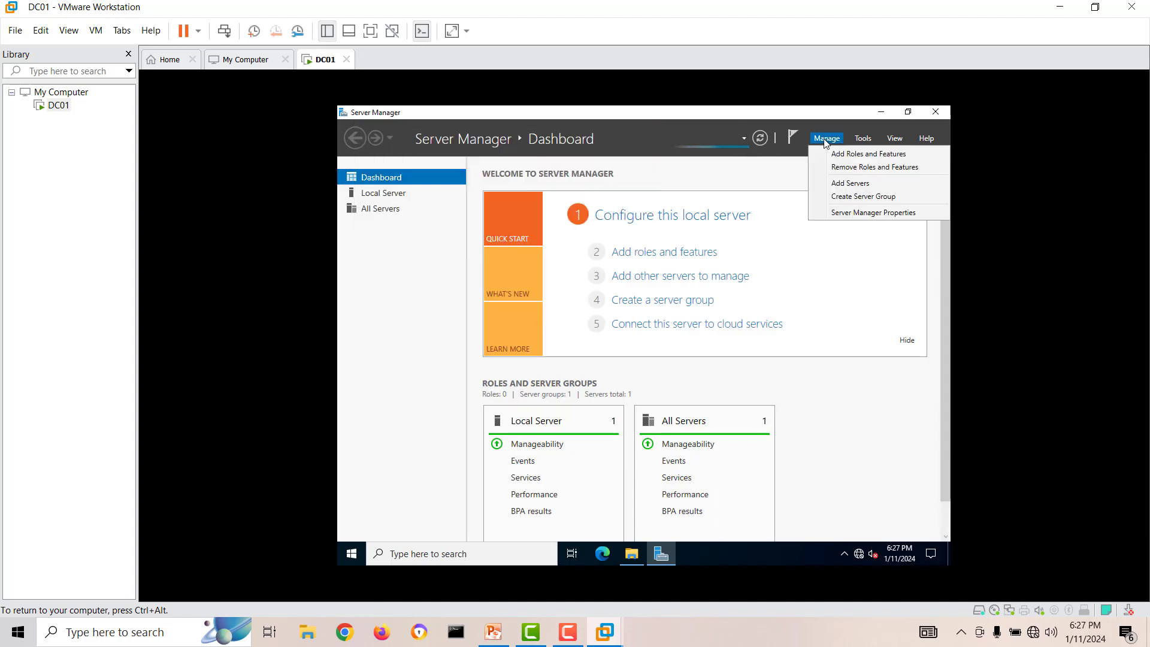
pyautogui.click(844, 213)
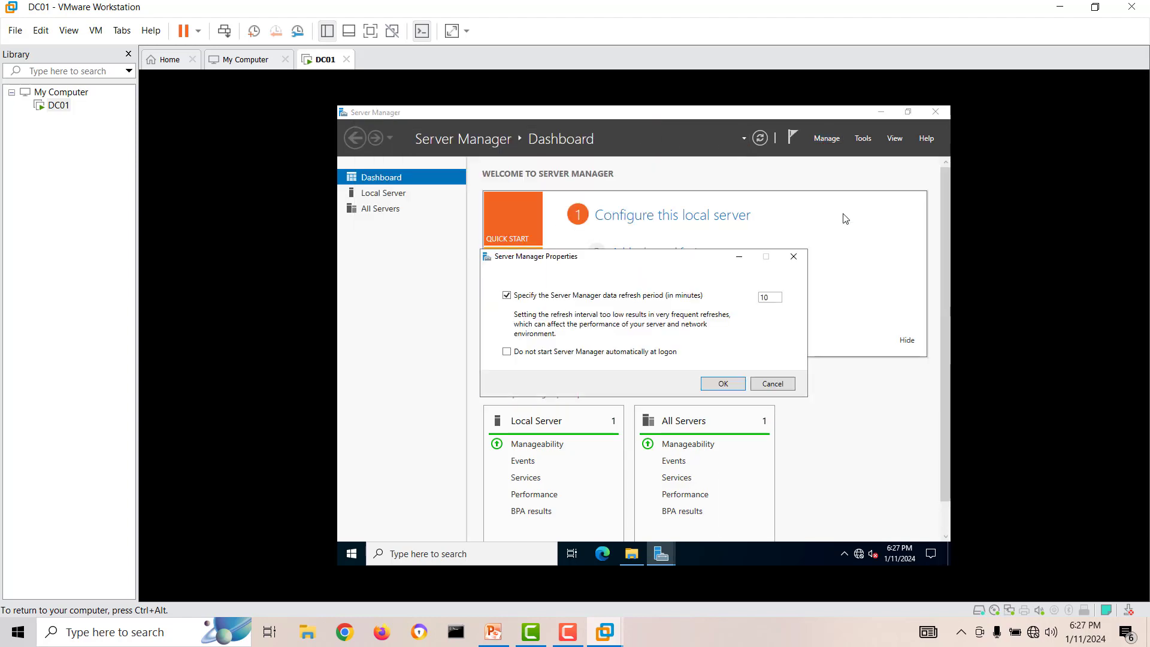
pyautogui.click(573, 352)
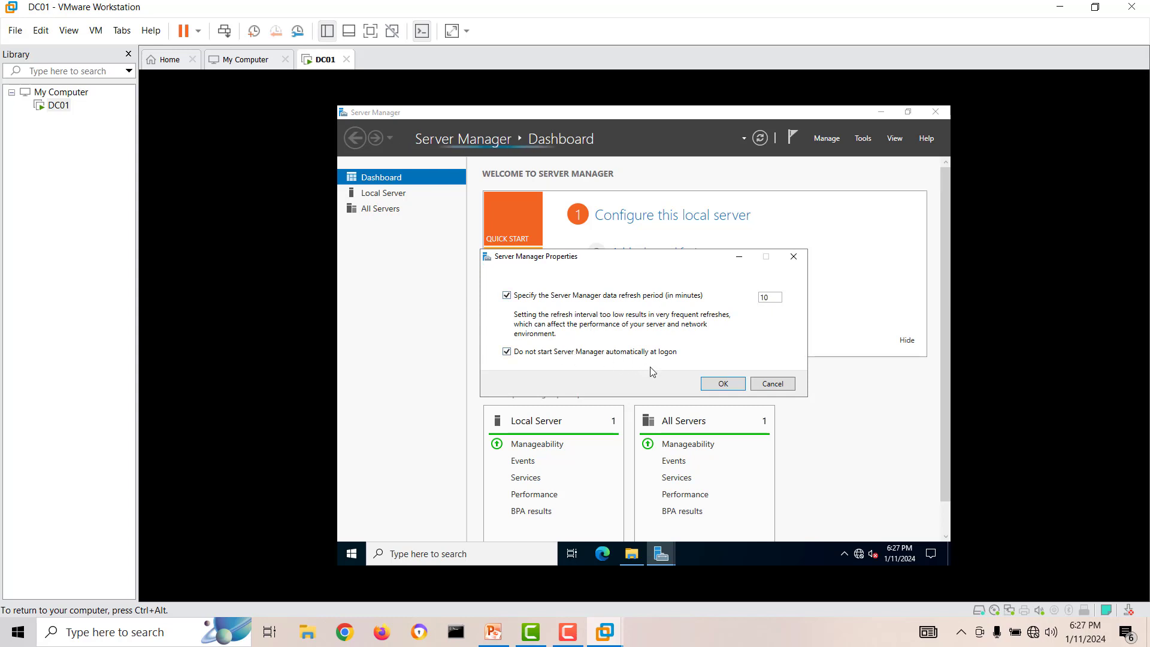
pyautogui.click(723, 383)
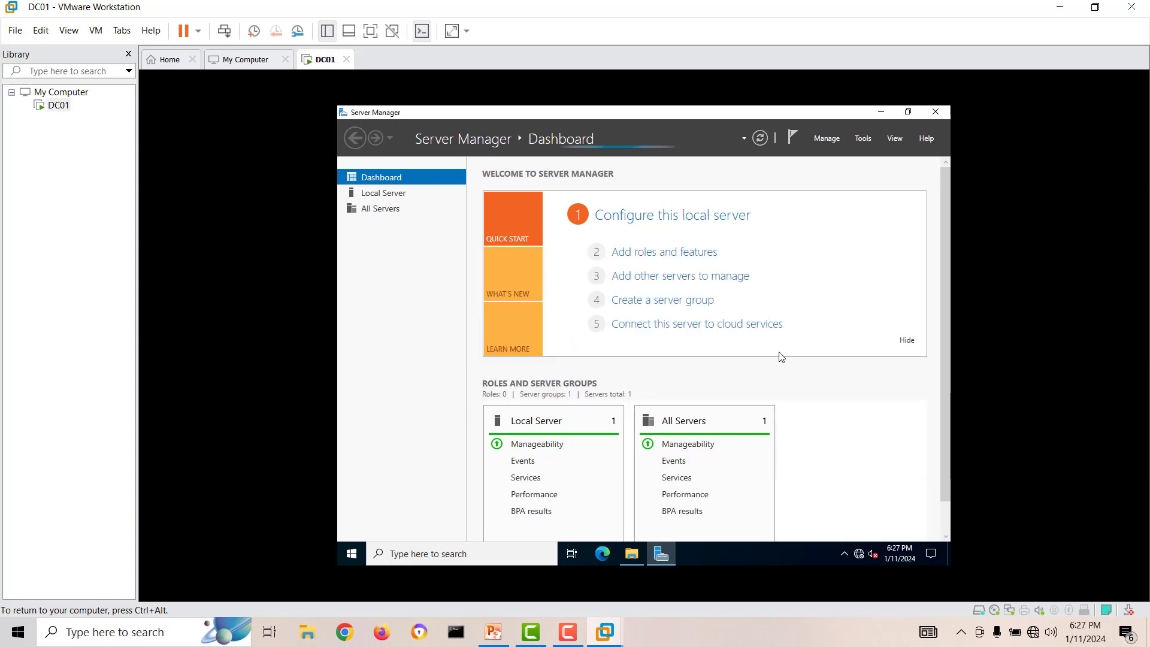
pyautogui.click(942, 117)
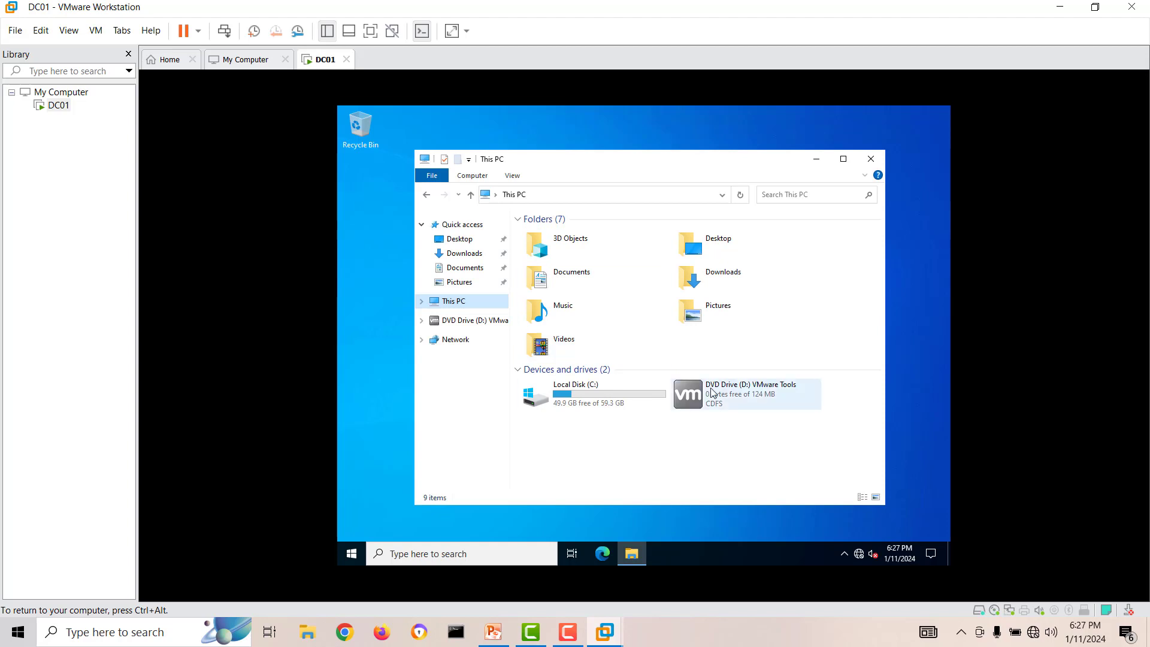
# Step: Run the VMware Tools setup from the DVD drive and install it with the Typical setup type
pyautogui.doubleClick(731, 390)
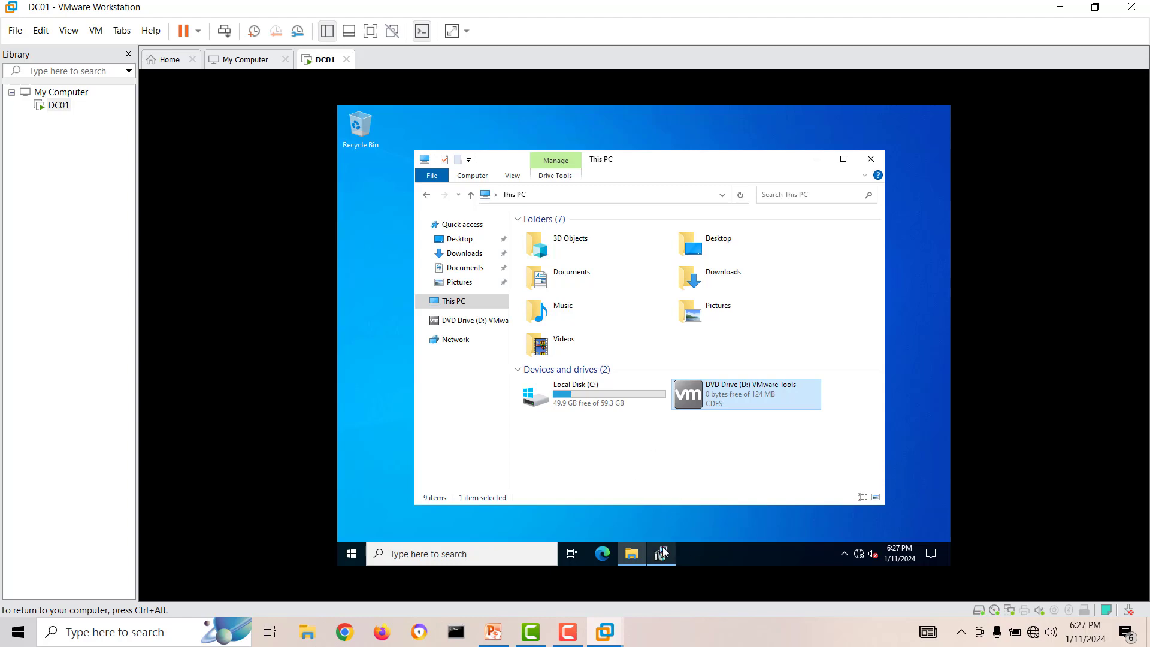
pyautogui.click(662, 551)
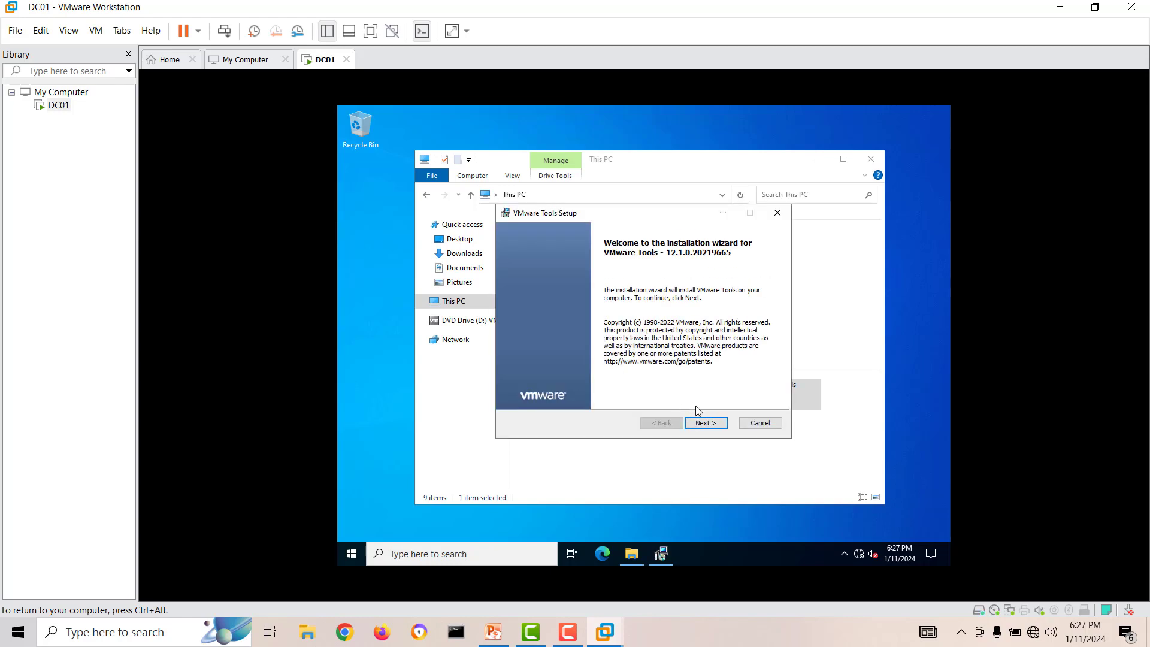
pyautogui.click(711, 423)
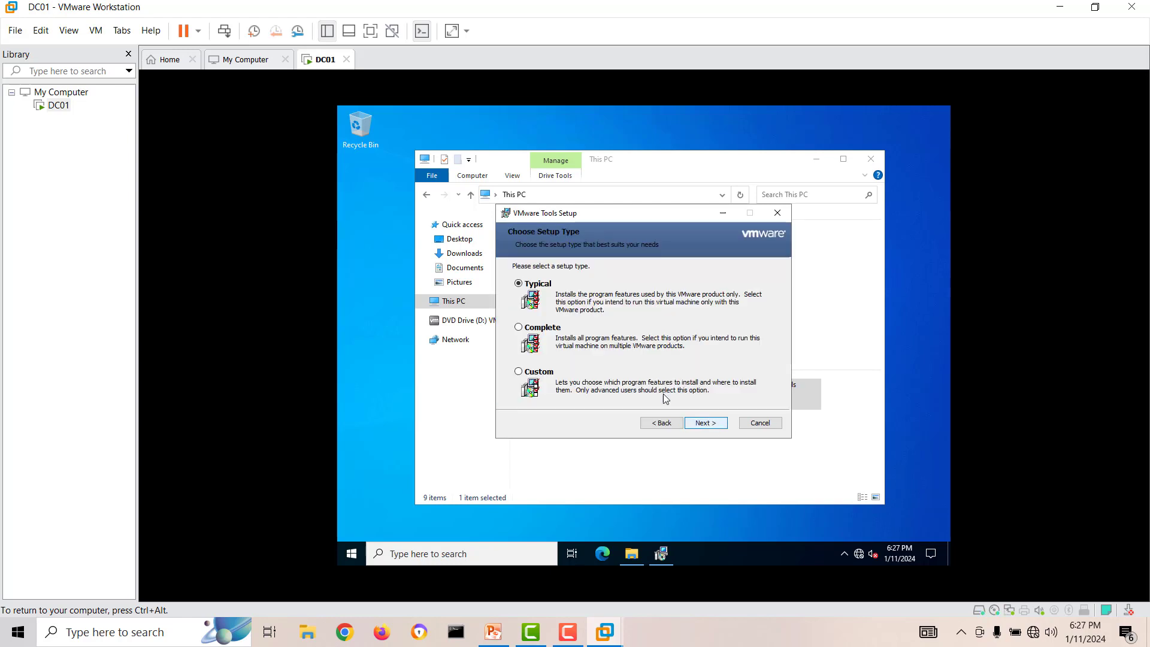
pyautogui.click(723, 425)
pyautogui.click(714, 419)
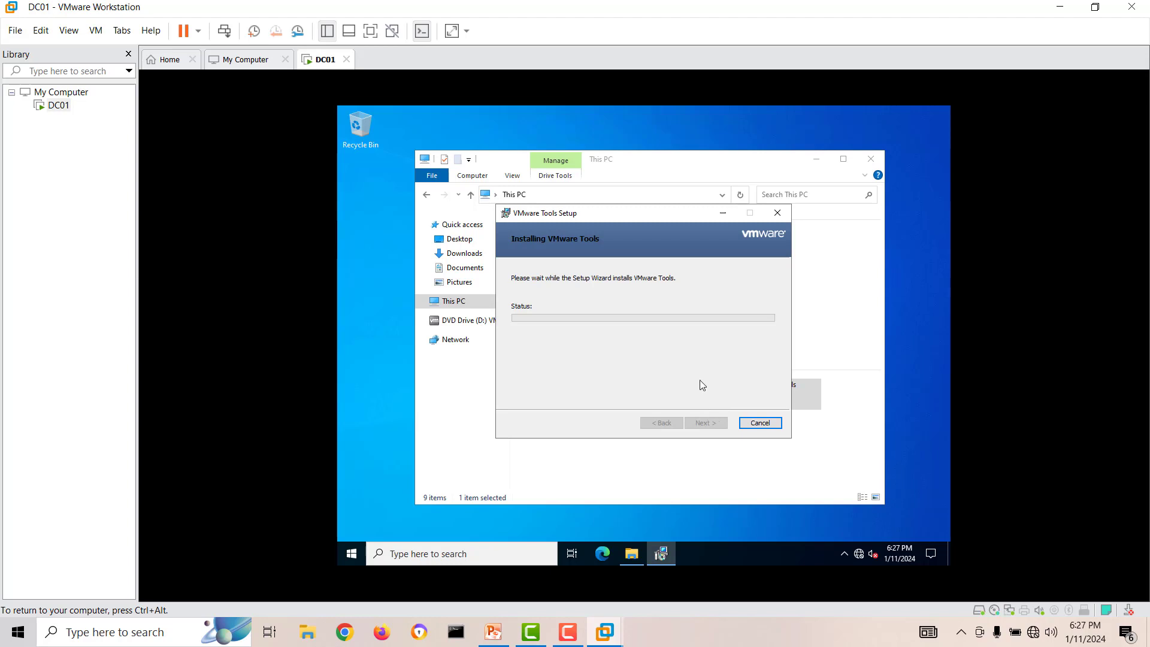
# Step: Close File Explorer, finish the VMware Tools wizard and restart DC01
pyautogui.click(872, 160)
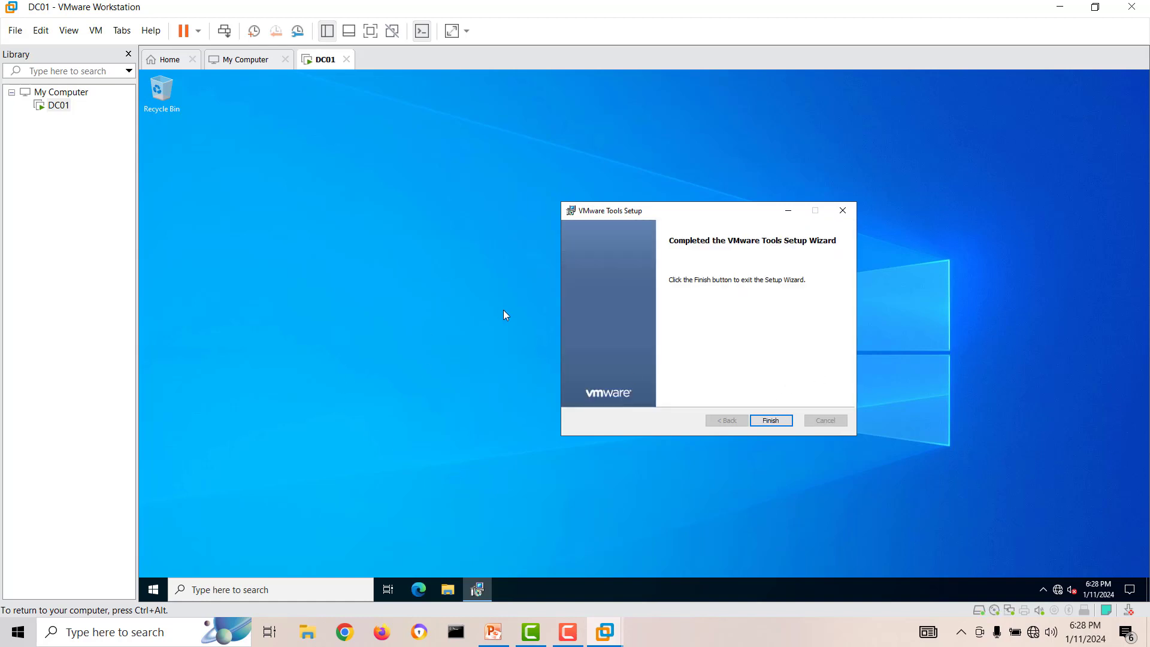
pyautogui.click(767, 420)
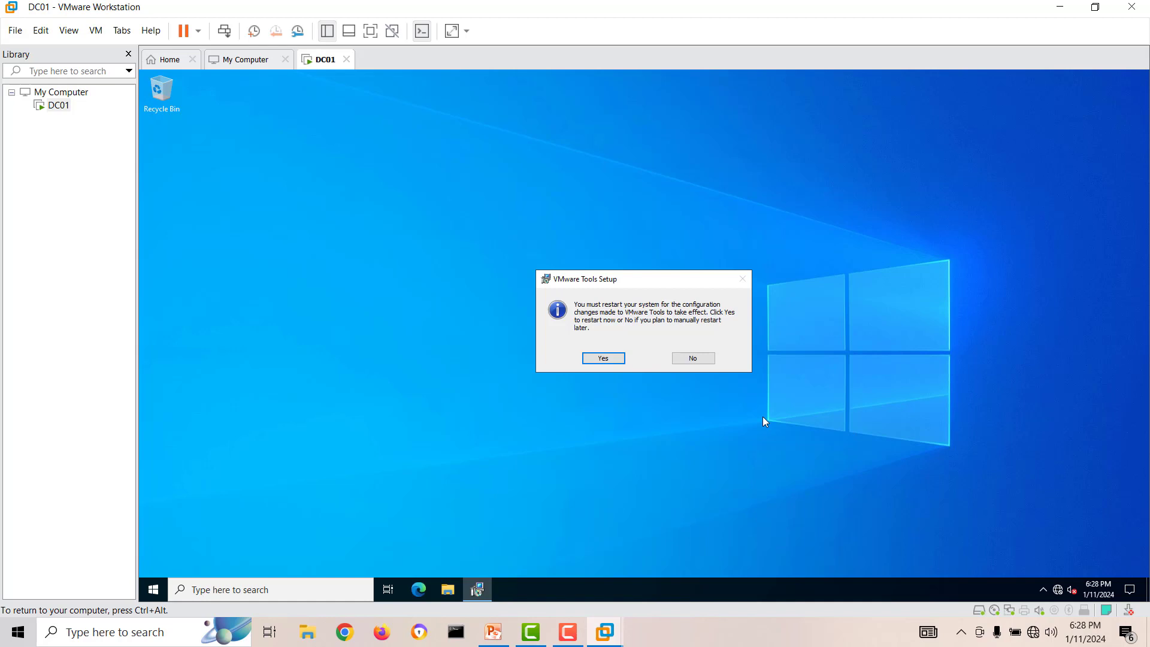
pyautogui.click(602, 359)
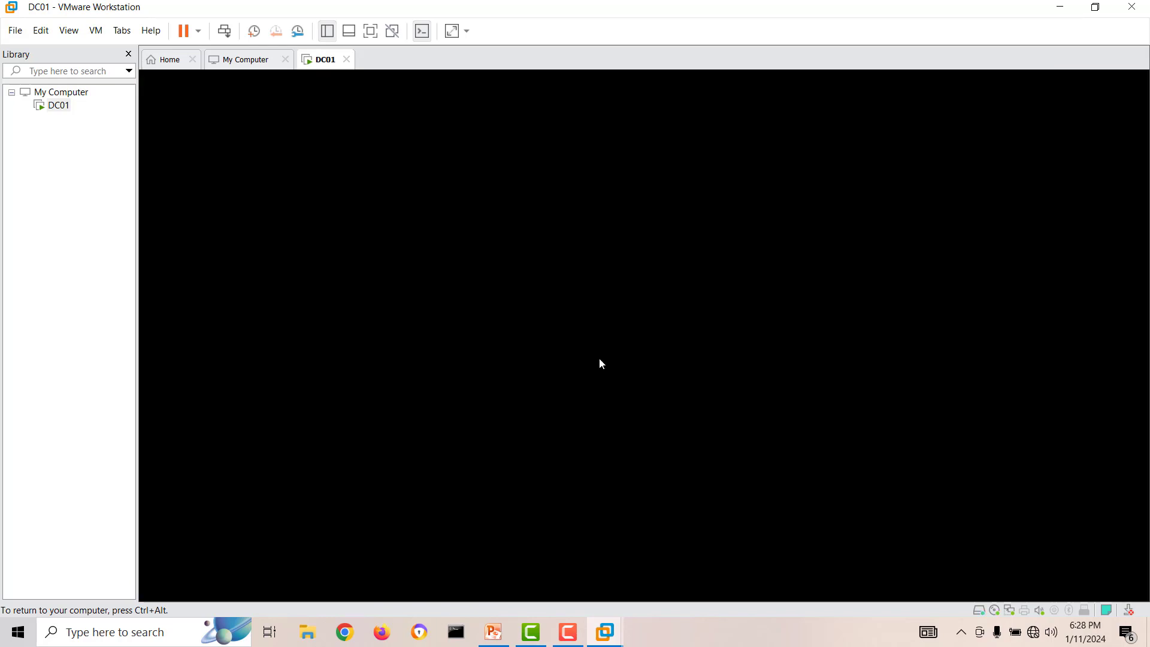